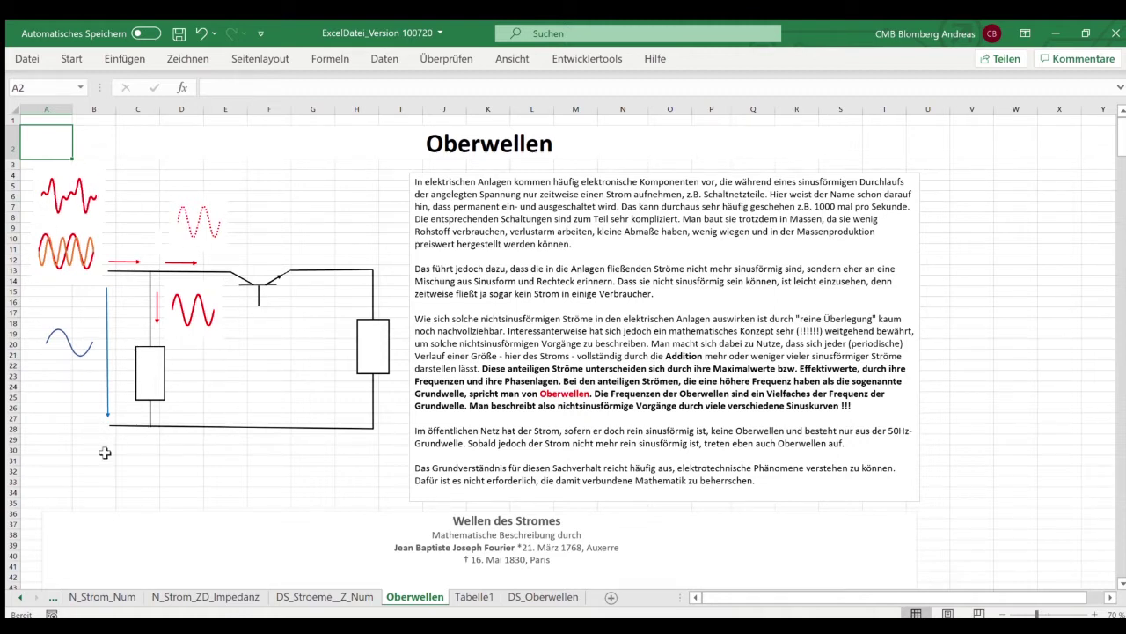
- Scroll through the Oberwellen sheet to review the calculation table and current chart
scroll(110, 444, "down", 6)
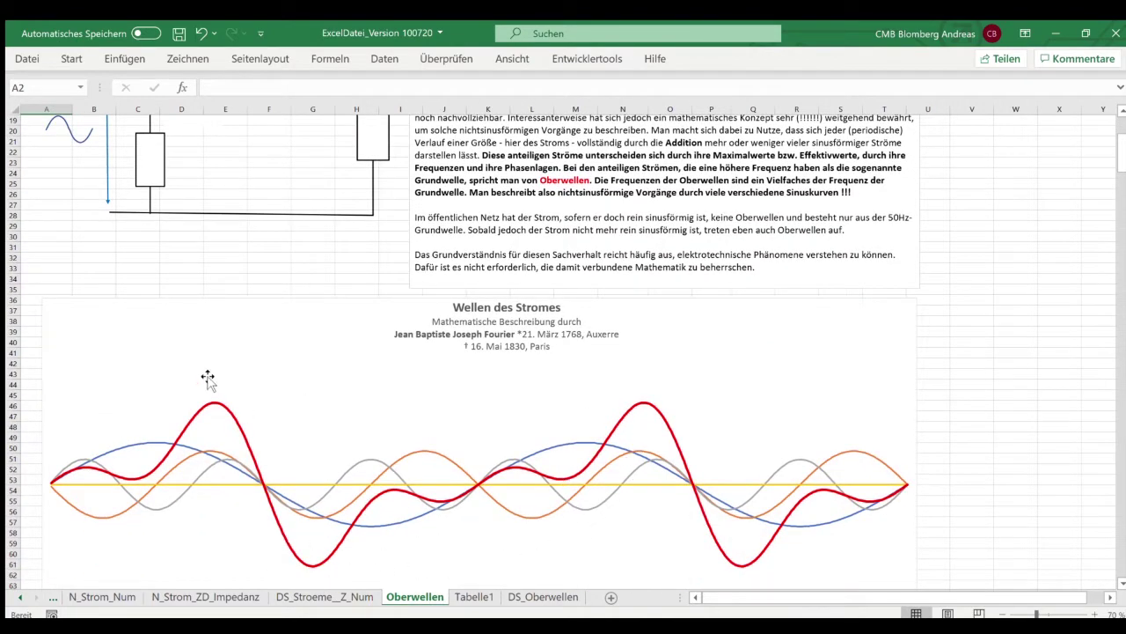
scroll(207, 376, "down", 3)
scroll(208, 377, "down", 3)
scroll(207, 375, "down", 3)
scroll(208, 373, "down", 3)
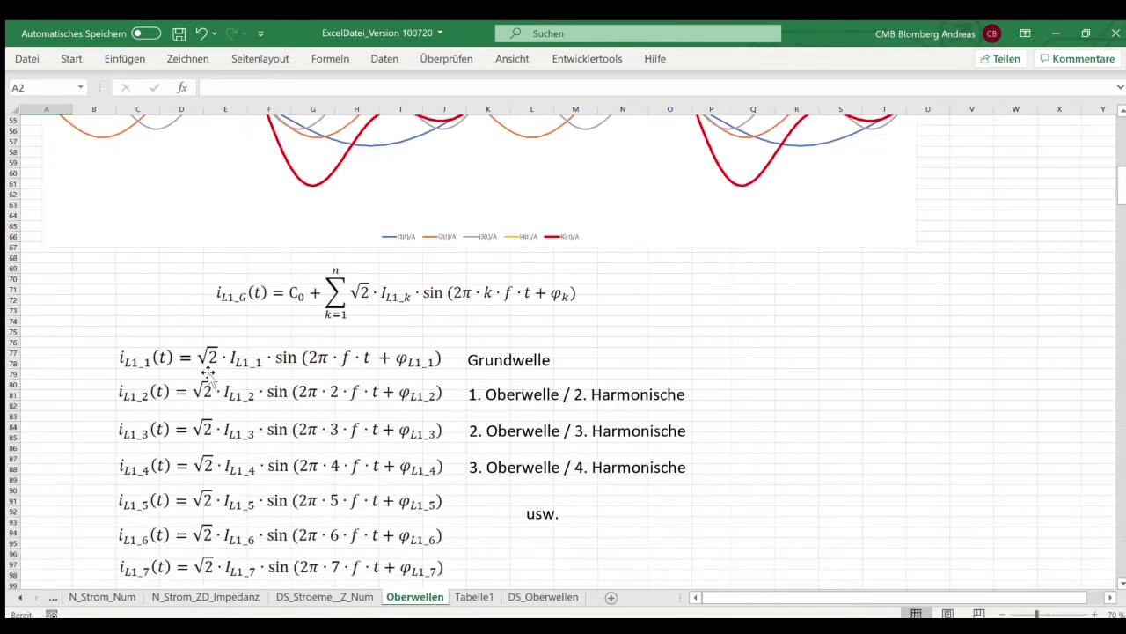
scroll(242, 393, "down", 4)
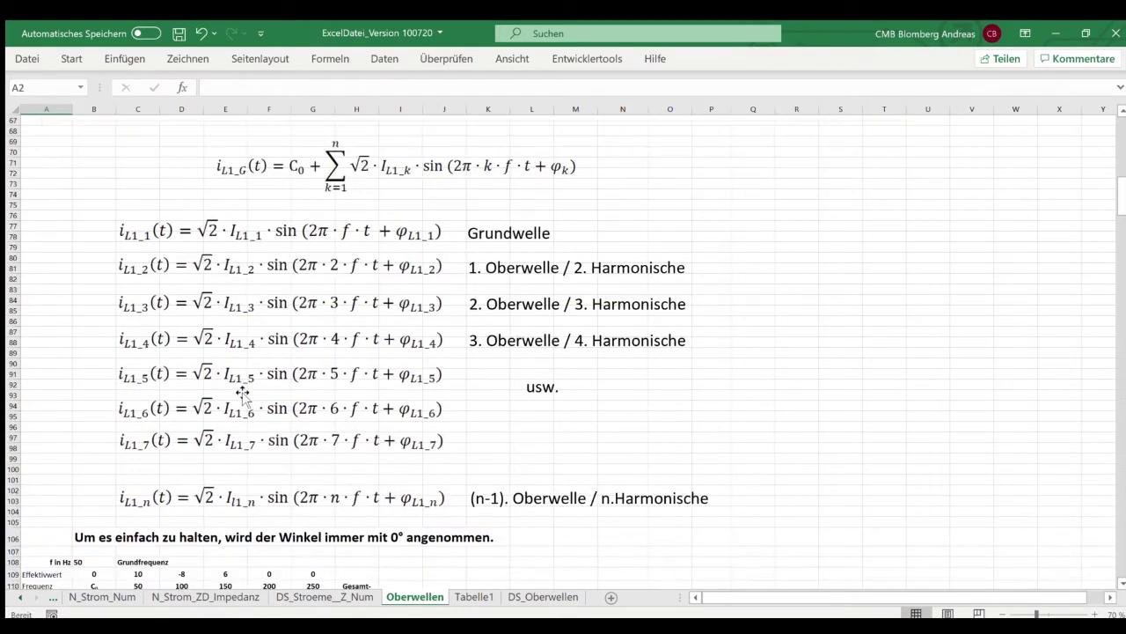
scroll(242, 393, "down", 3)
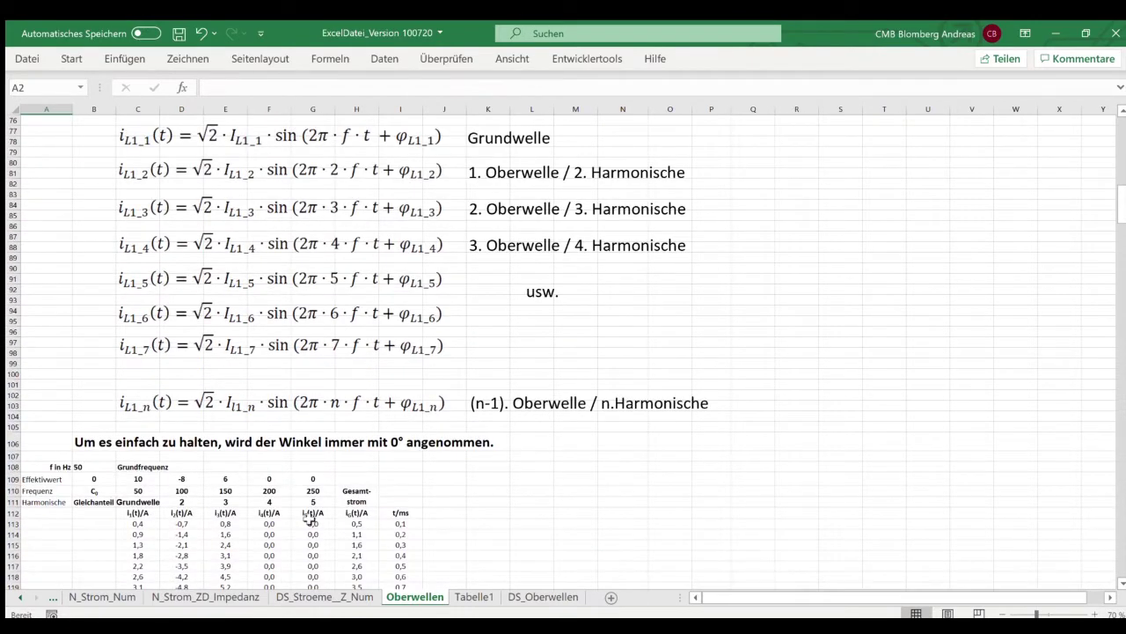
scroll(236, 499, "up", 6)
scroll(247, 436, "up", 3)
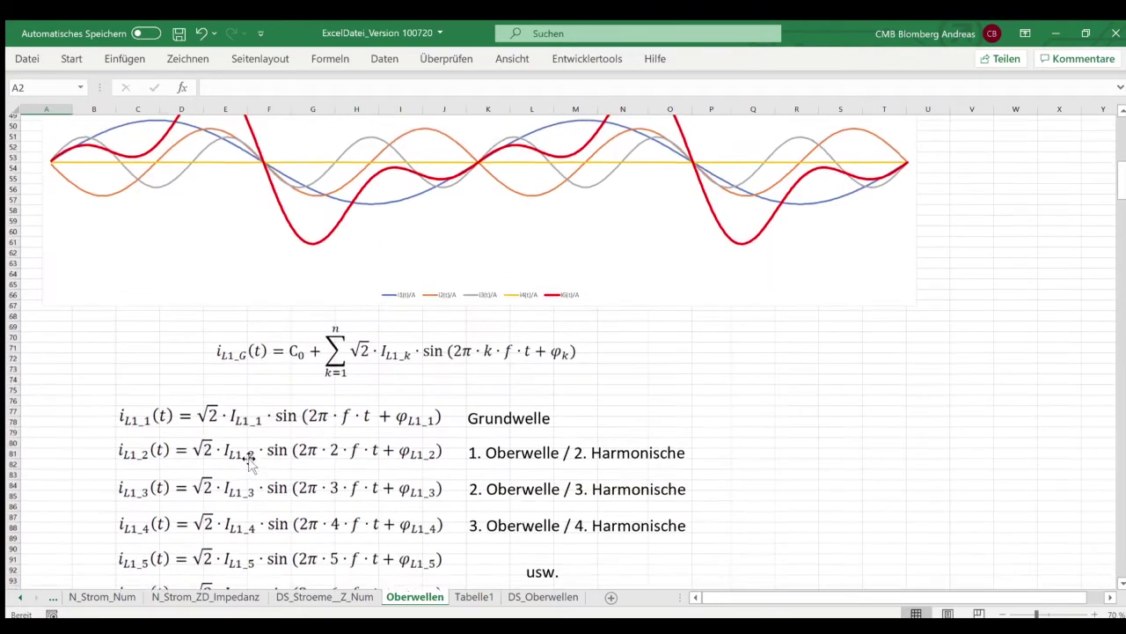
scroll(374, 264, "up", 3)
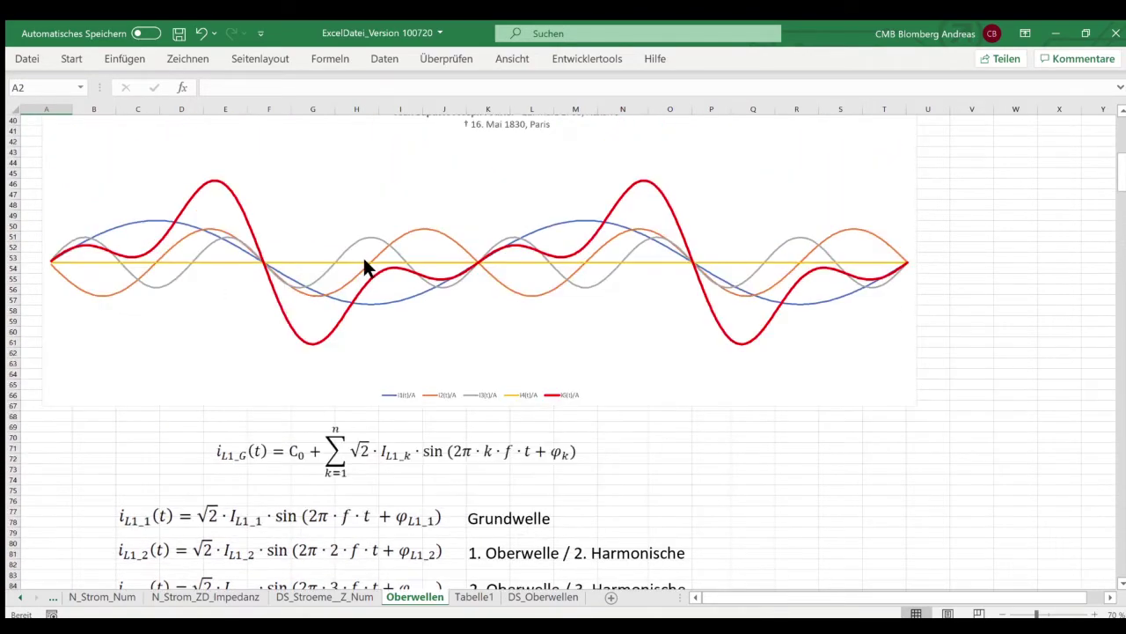
scroll(368, 266, "up", 3)
scroll(368, 266, "up", 3)
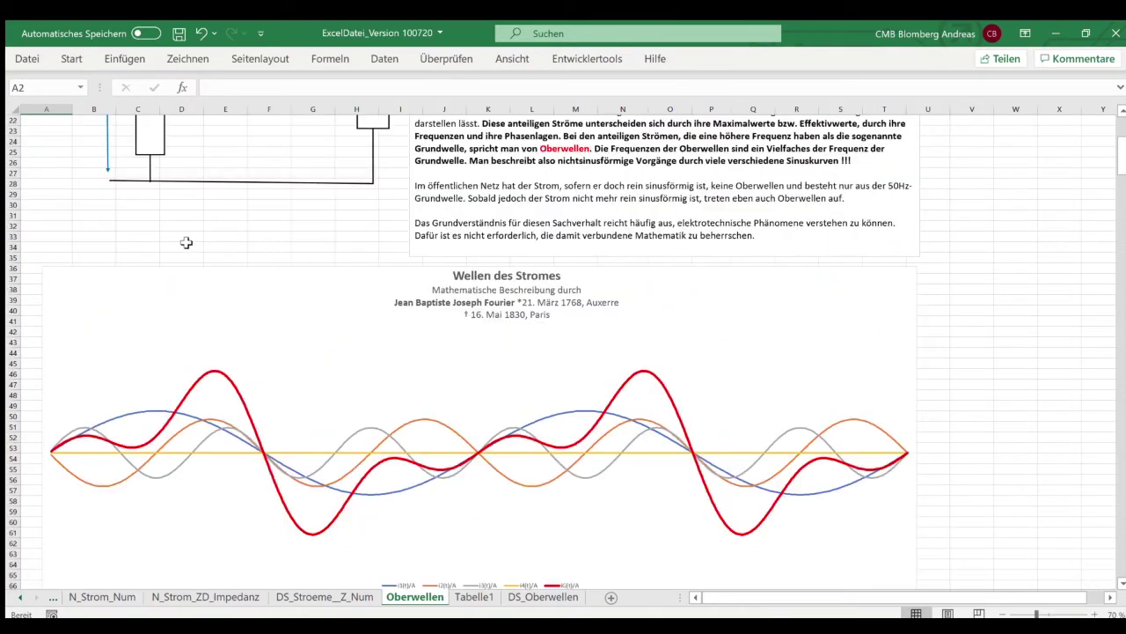
scroll(123, 243, "up", 5)
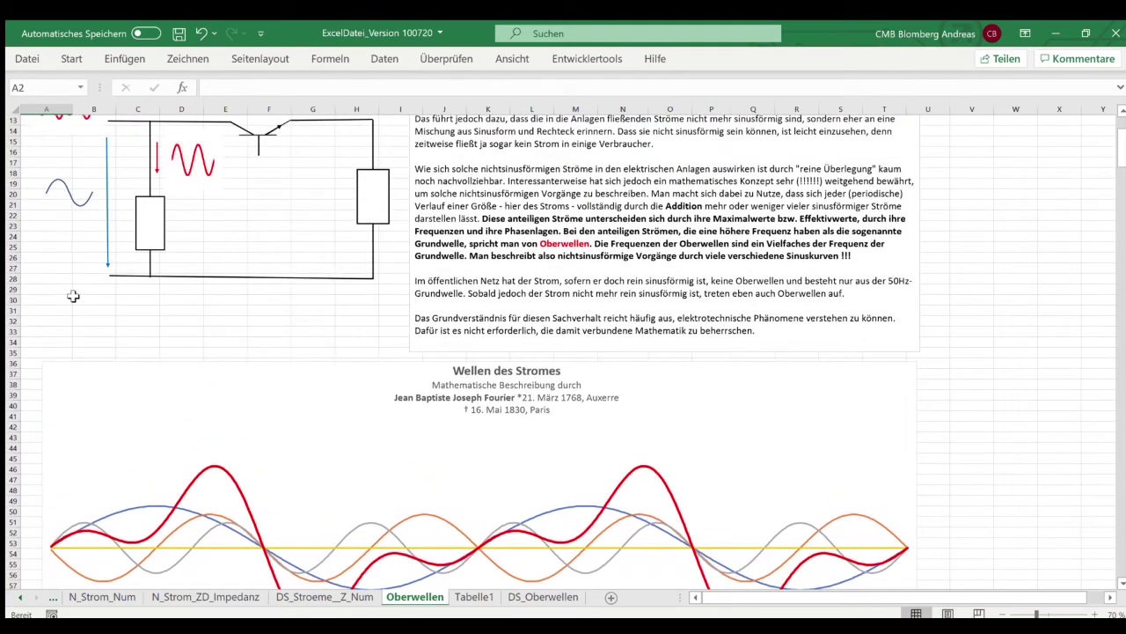
scroll(73, 299, "up", 2)
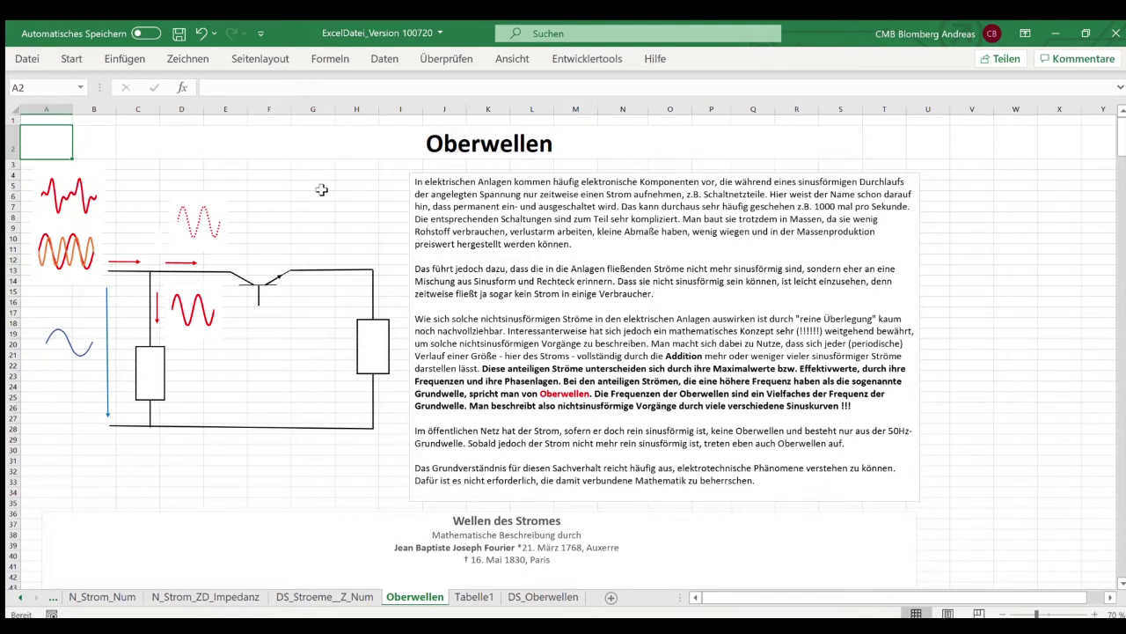
- Hide the summed and fourth-harmonic series in the Wellen des Stromes chart
left_click(319, 186)
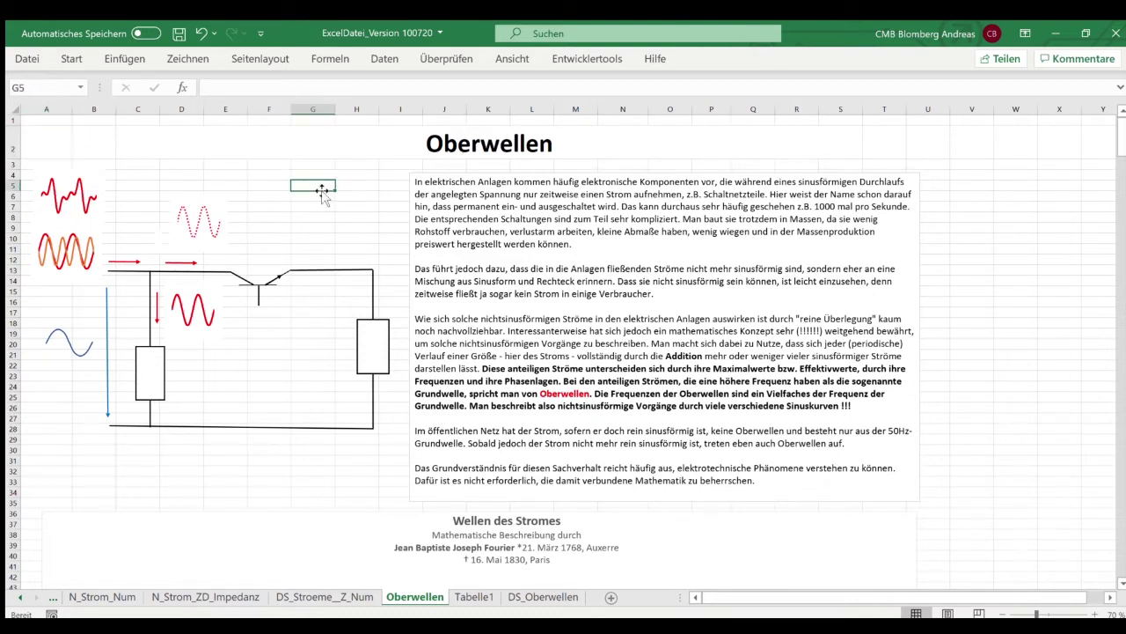
scroll(318, 188, "down", 2)
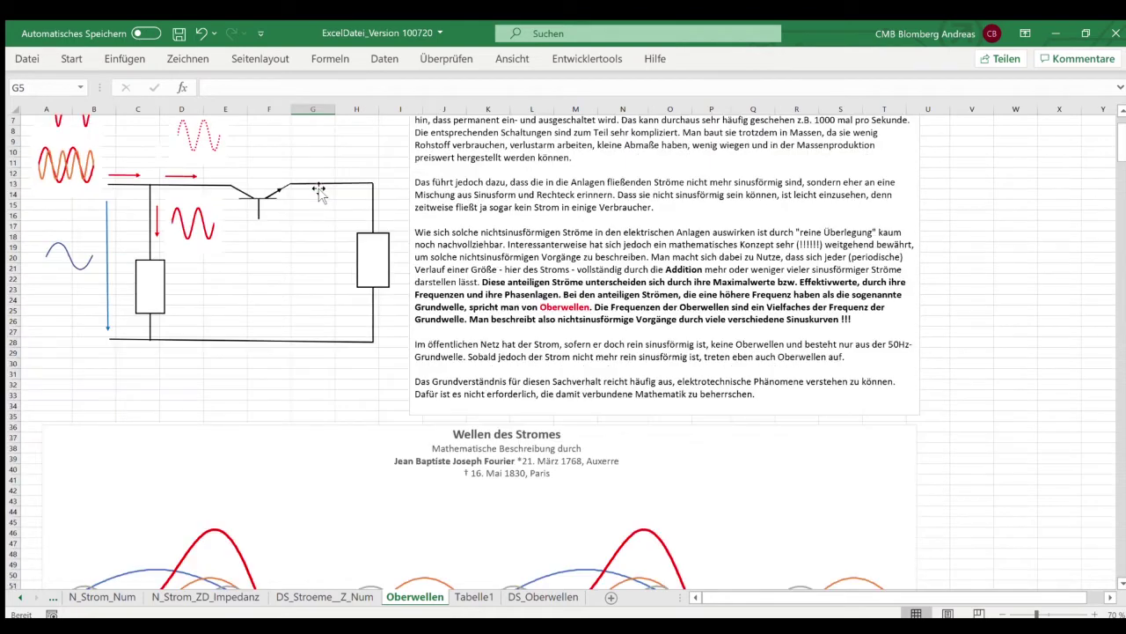
scroll(318, 188, "down", 2)
scroll(319, 188, "down", 2)
scroll(318, 187, "down", 1)
scroll(318, 187, "down", 2)
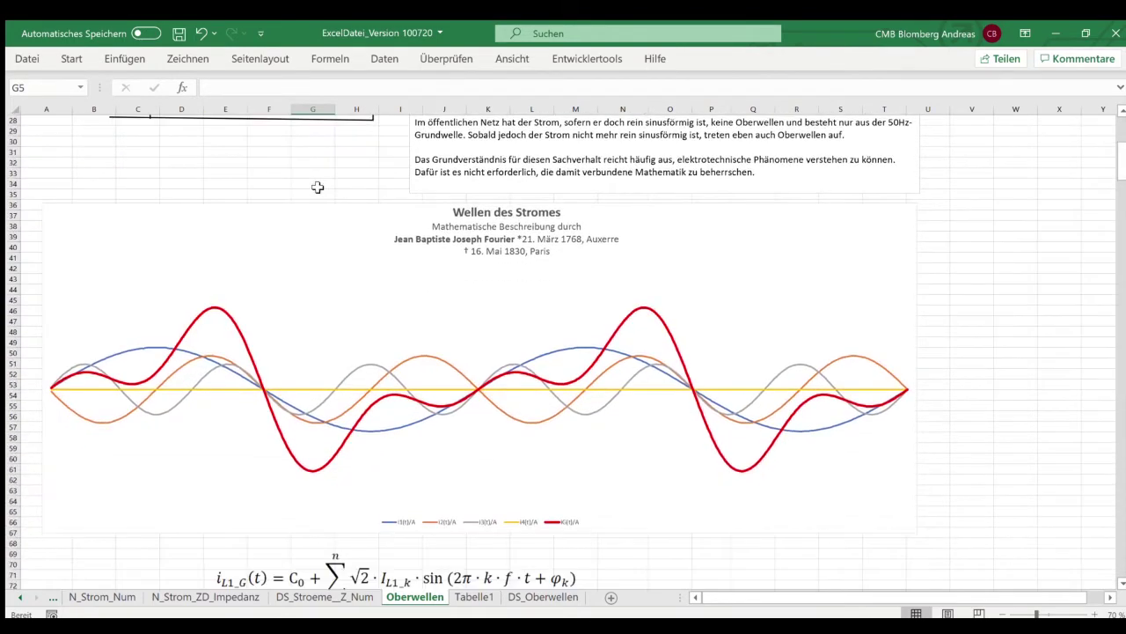
scroll(318, 187, "down", 1)
left_click(894, 271)
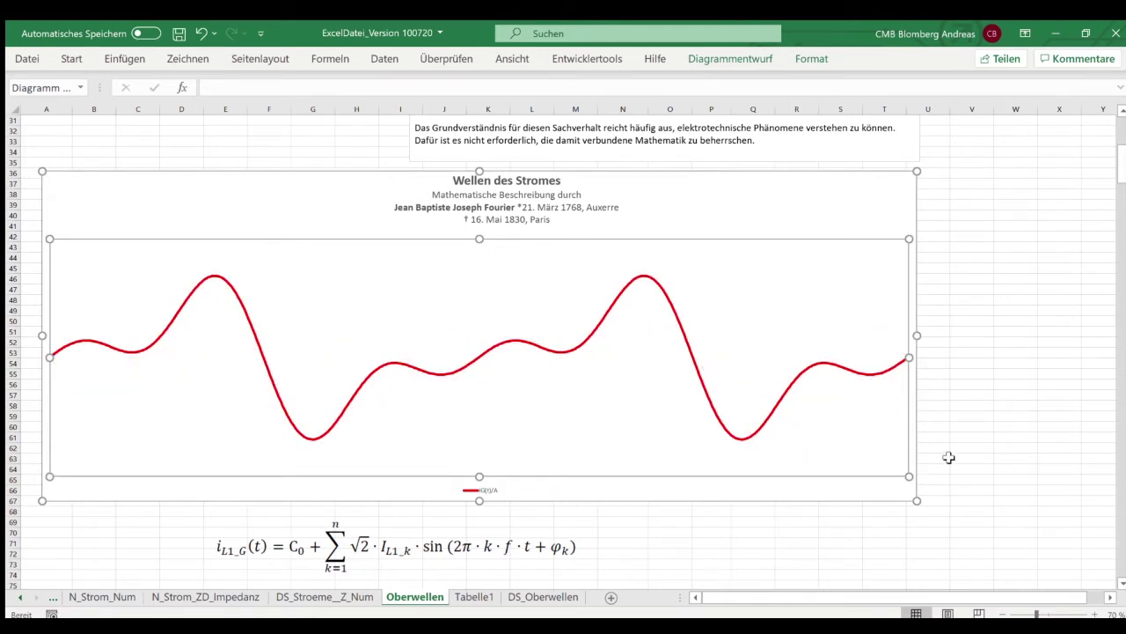
left_click(1009, 311)
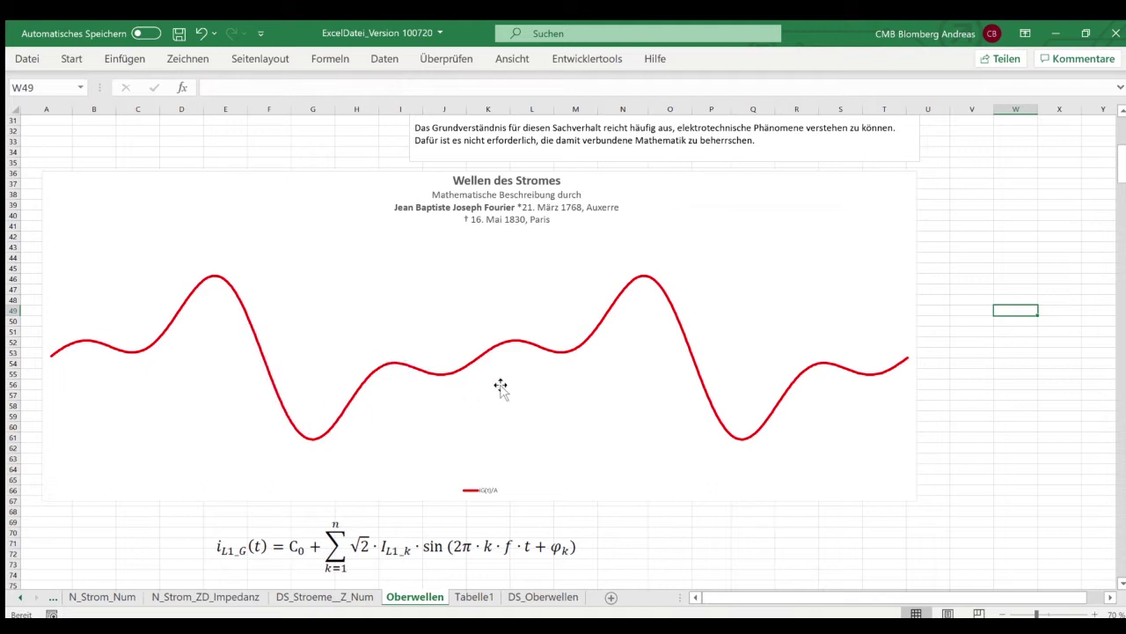
left_click(895, 283)
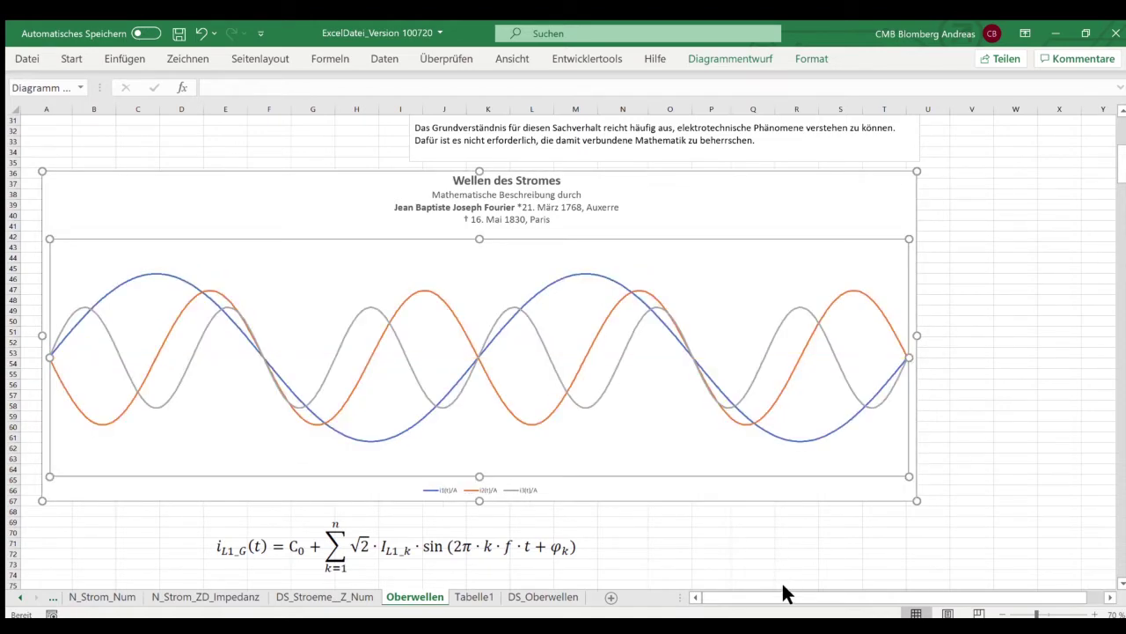
- Re-enable the red summed current series in the Wellen des Stromes chart
left_click(1003, 396)
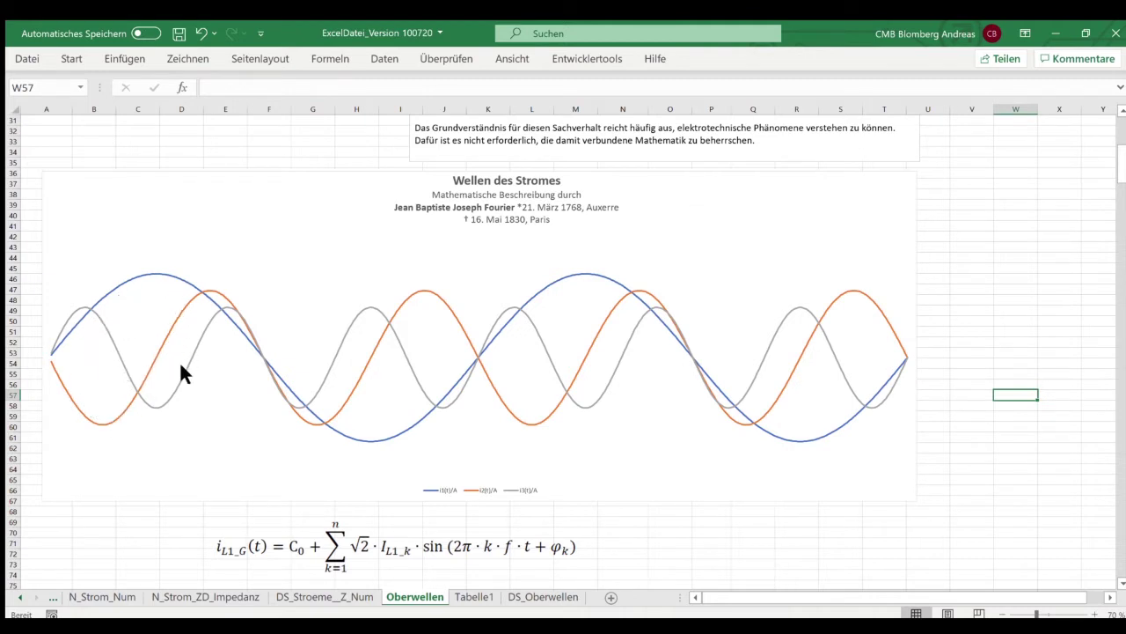
left_click(896, 242)
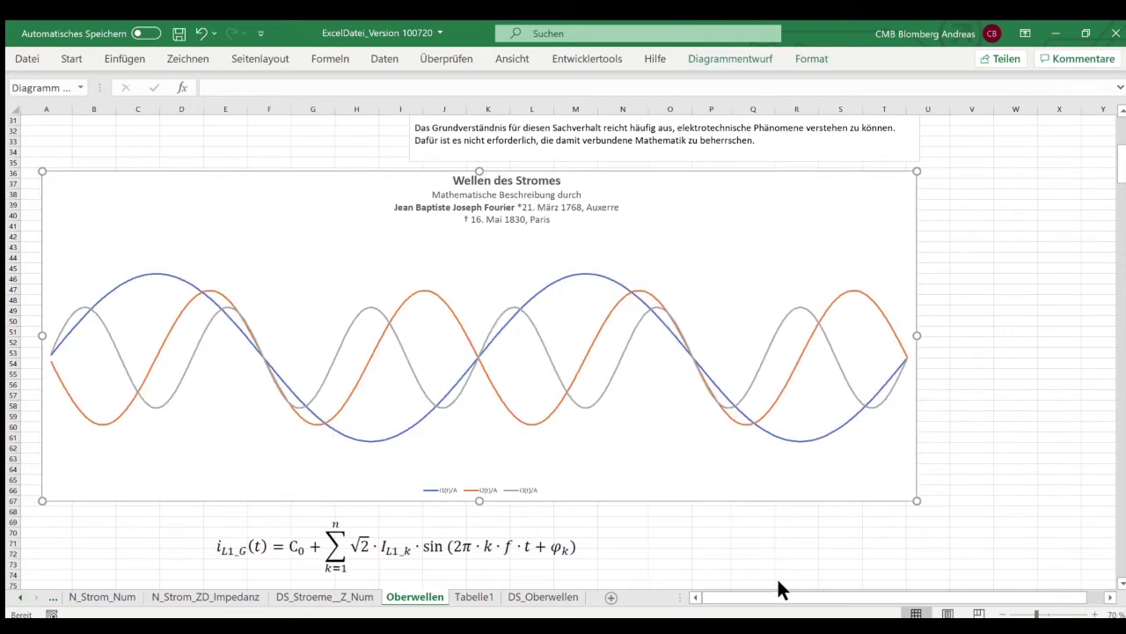
left_click(1016, 246)
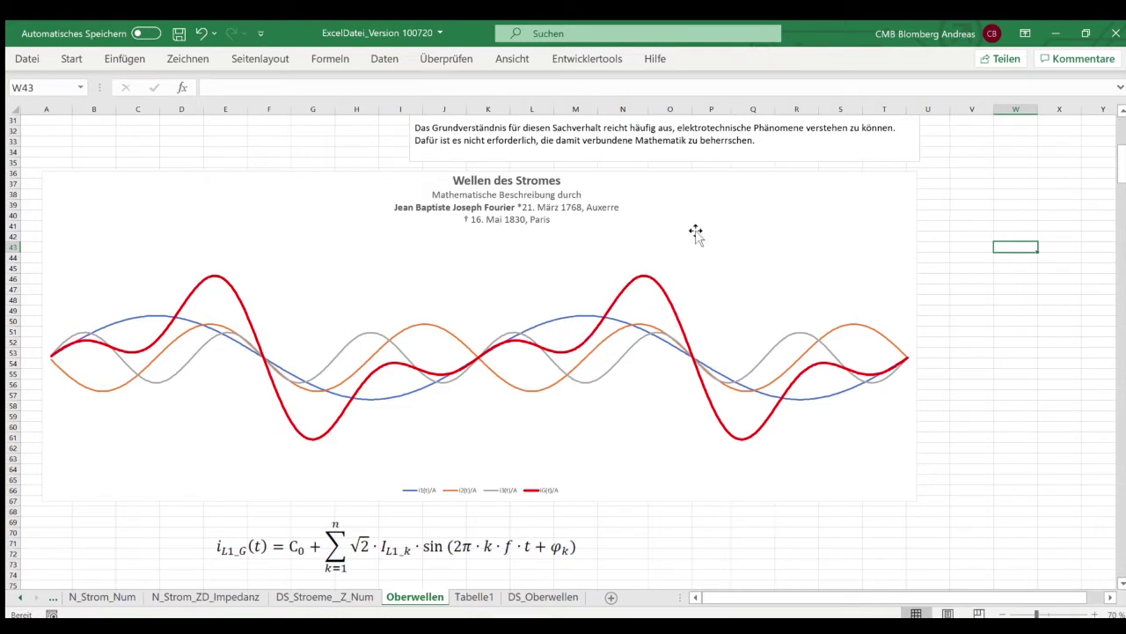
scroll(694, 232, "up", 2)
scroll(695, 232, "up", 1)
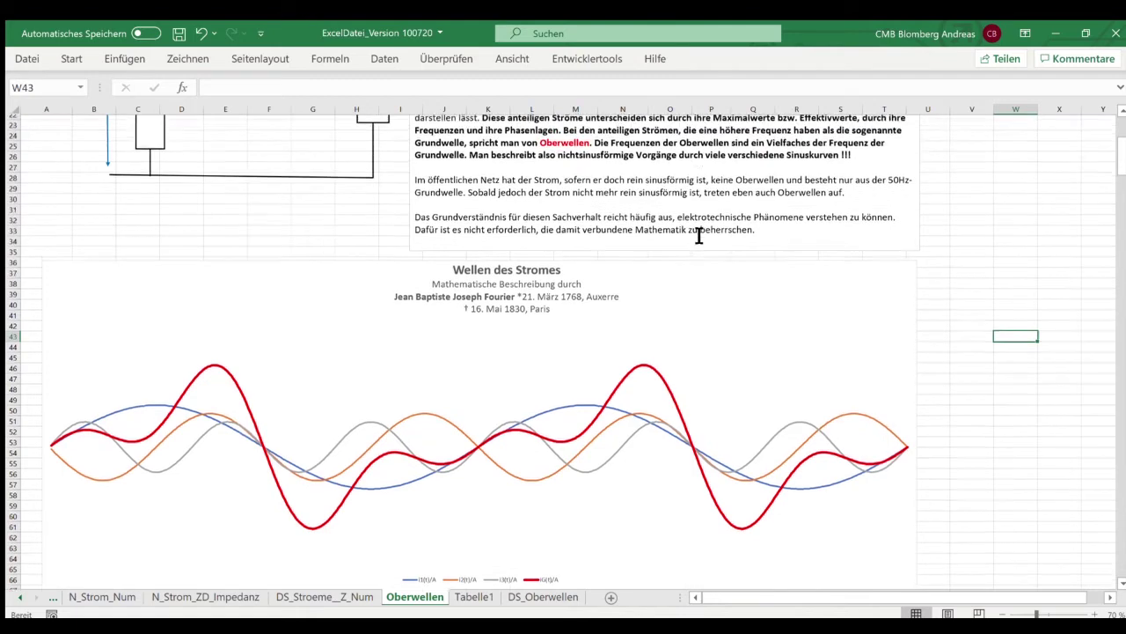
scroll(699, 235, "up", 2)
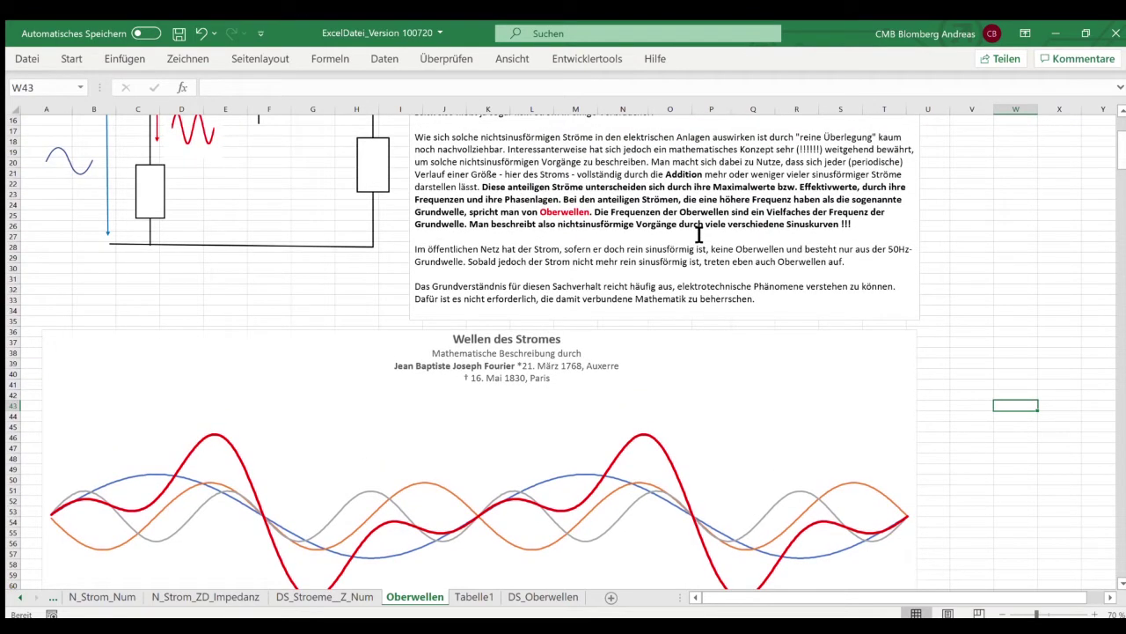
scroll(352, 312, "up", 1)
scroll(352, 310, "up", 1)
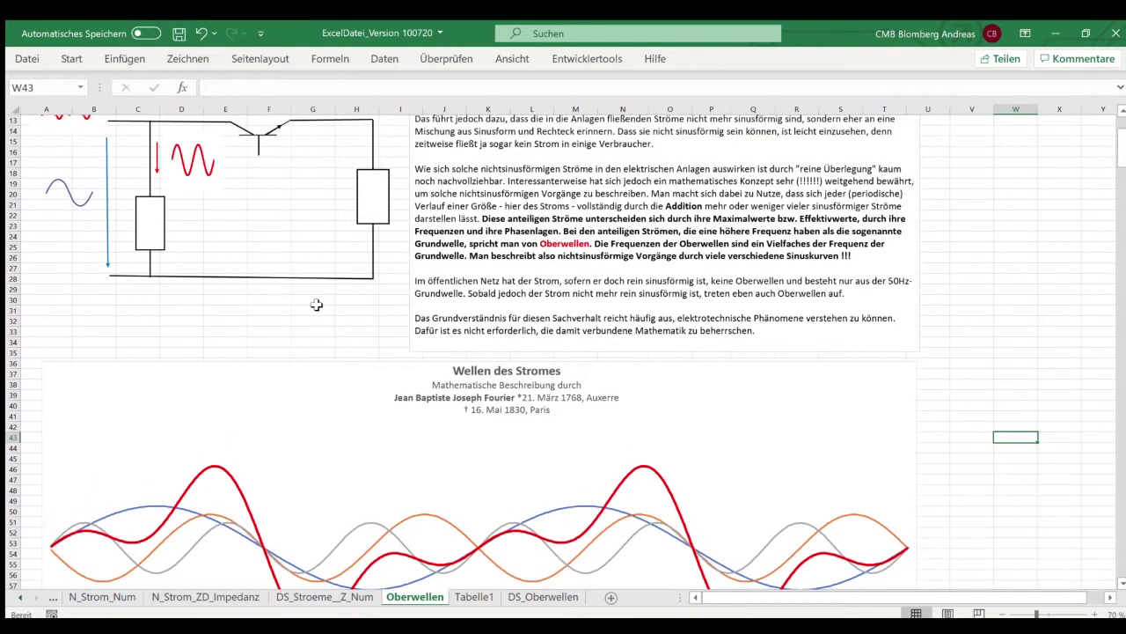
scroll(352, 308, "up", 1)
scroll(368, 308, "up", 1)
scroll(368, 308, "up", 1)
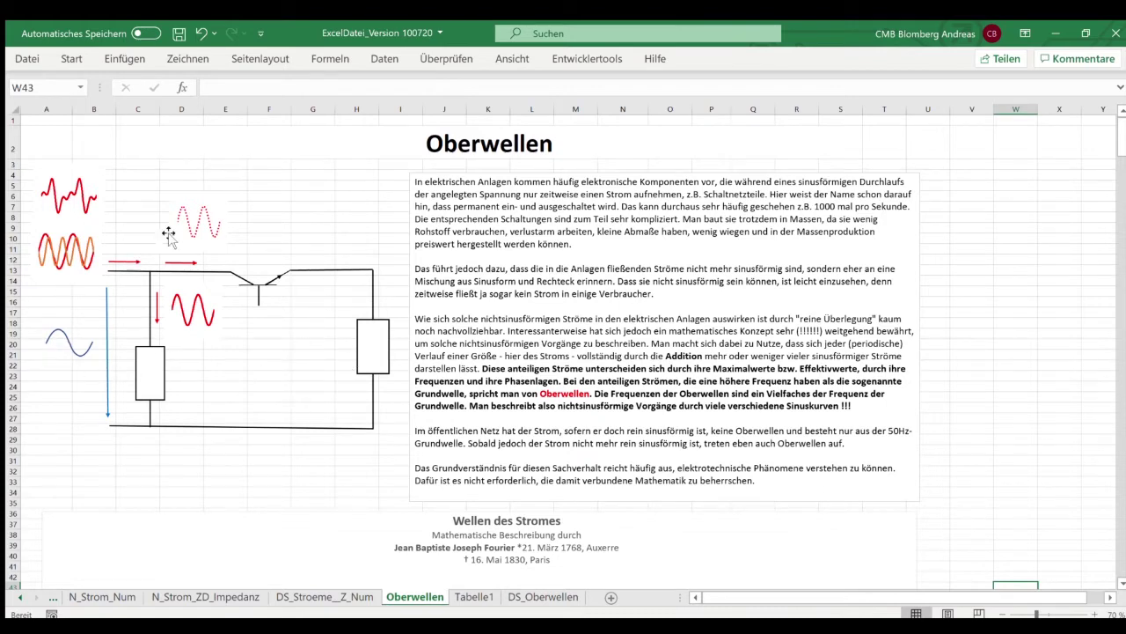
left_click(275, 192)
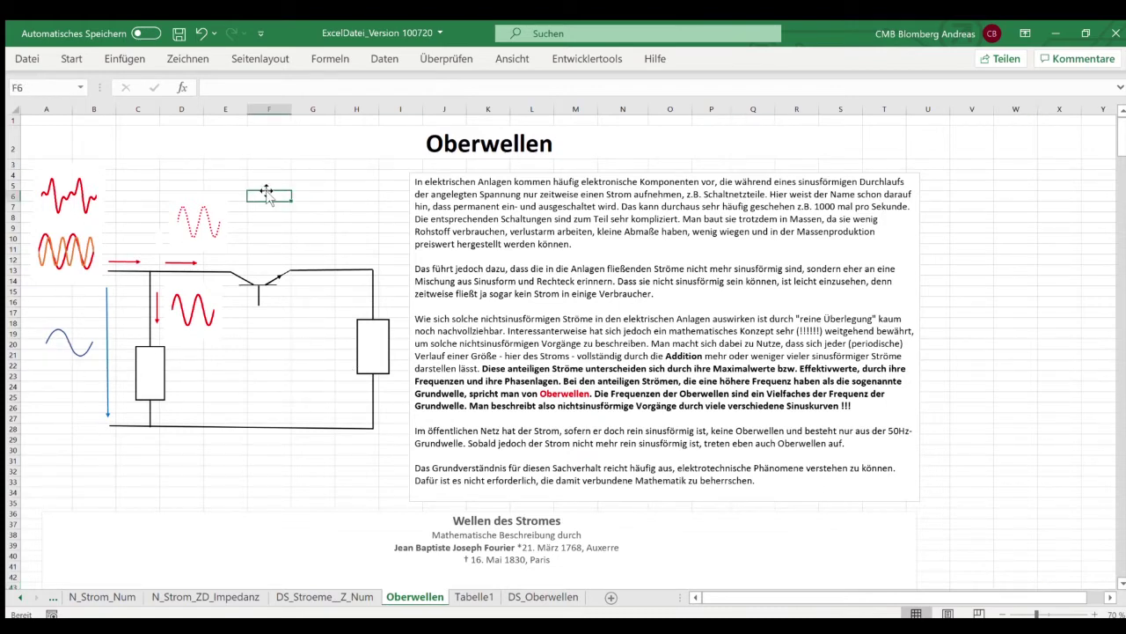
scroll(266, 191, "down", 1)
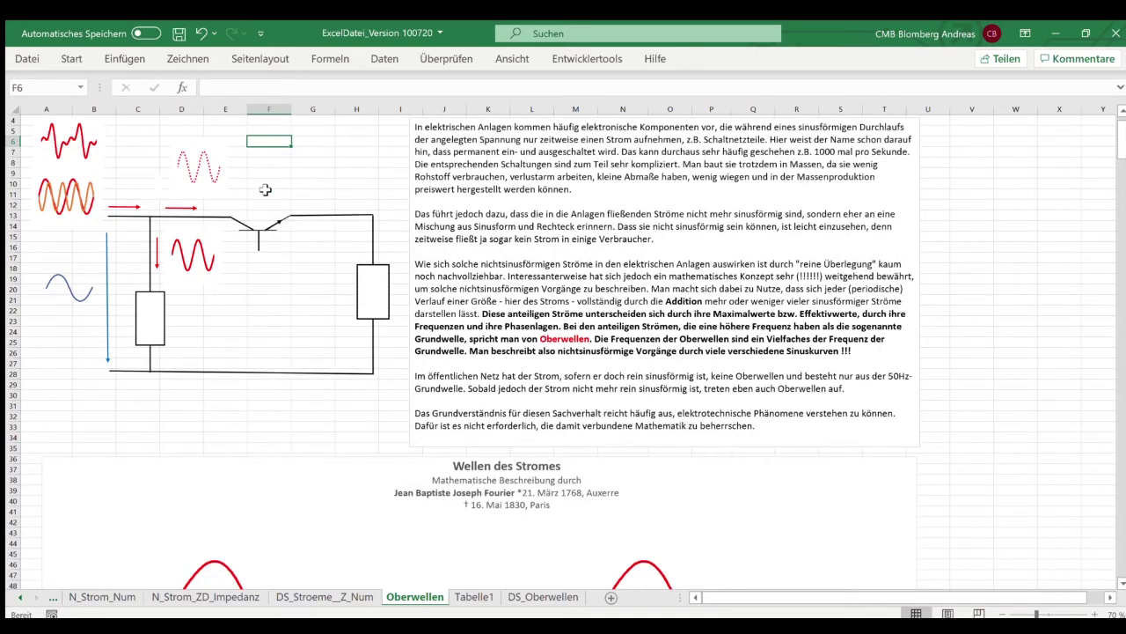
scroll(265, 189, "down", 1)
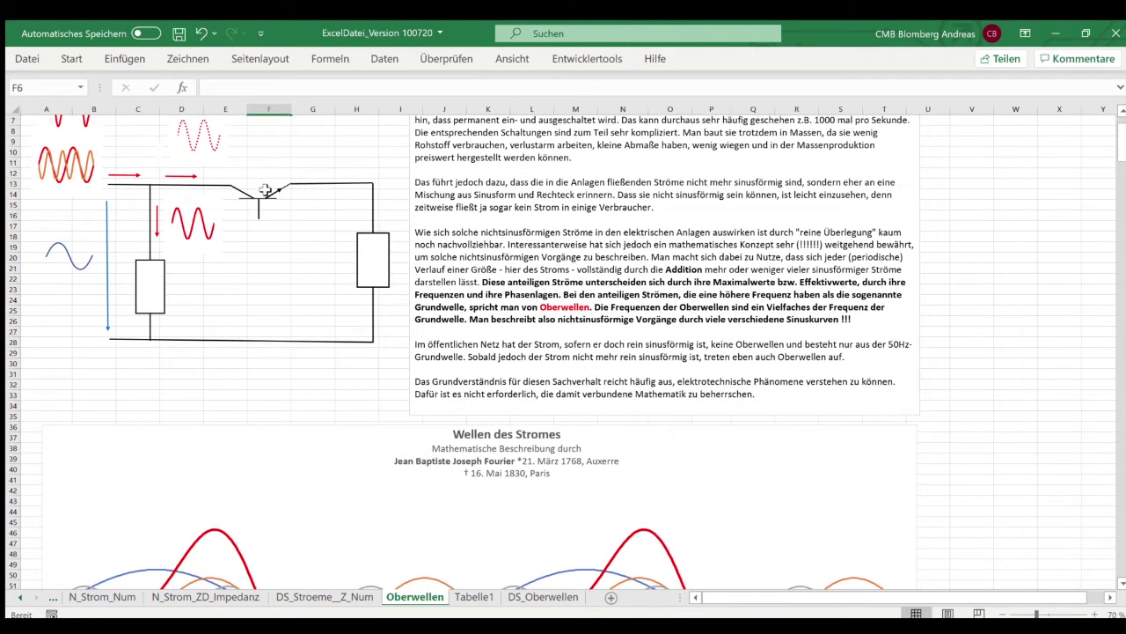
scroll(265, 189, "down", 1)
scroll(265, 189, "down", 2)
scroll(265, 189, "down", 1)
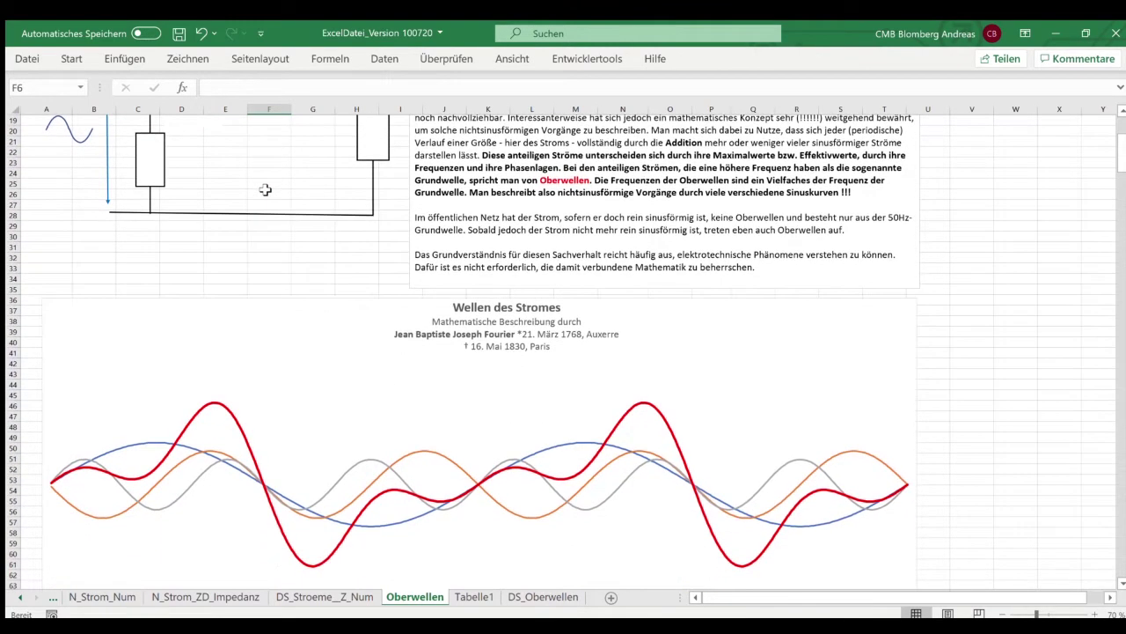
scroll(265, 189, "up", 1)
scroll(265, 190, "up", 2)
scroll(265, 189, "up", 1)
scroll(140, 196, "up", 2)
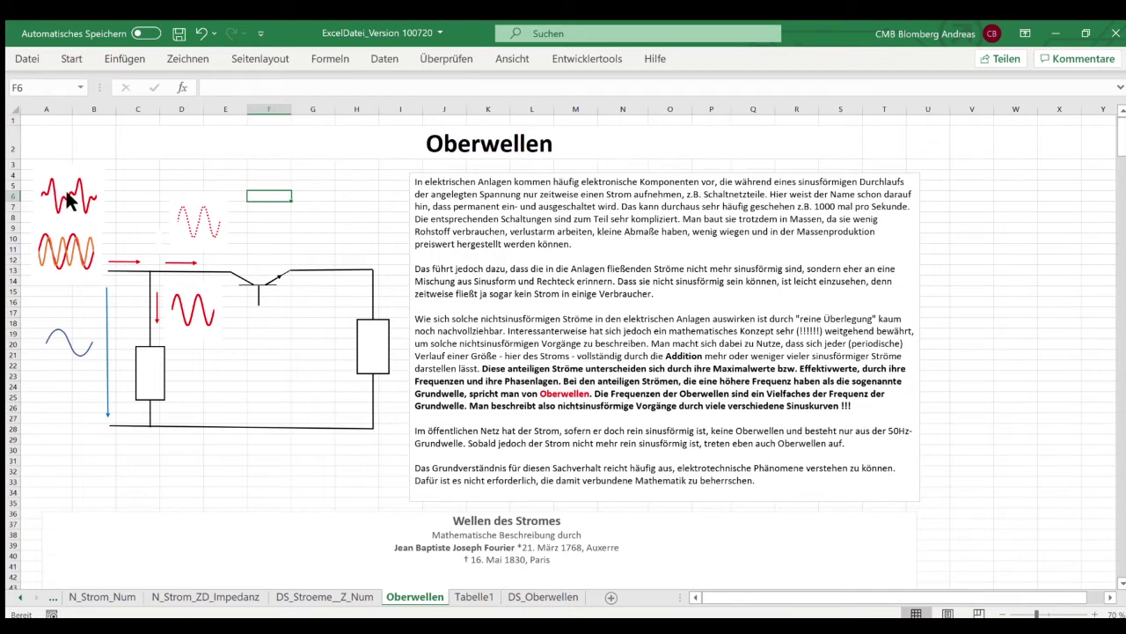
left_click(178, 201)
scroll(155, 185, "down", 2)
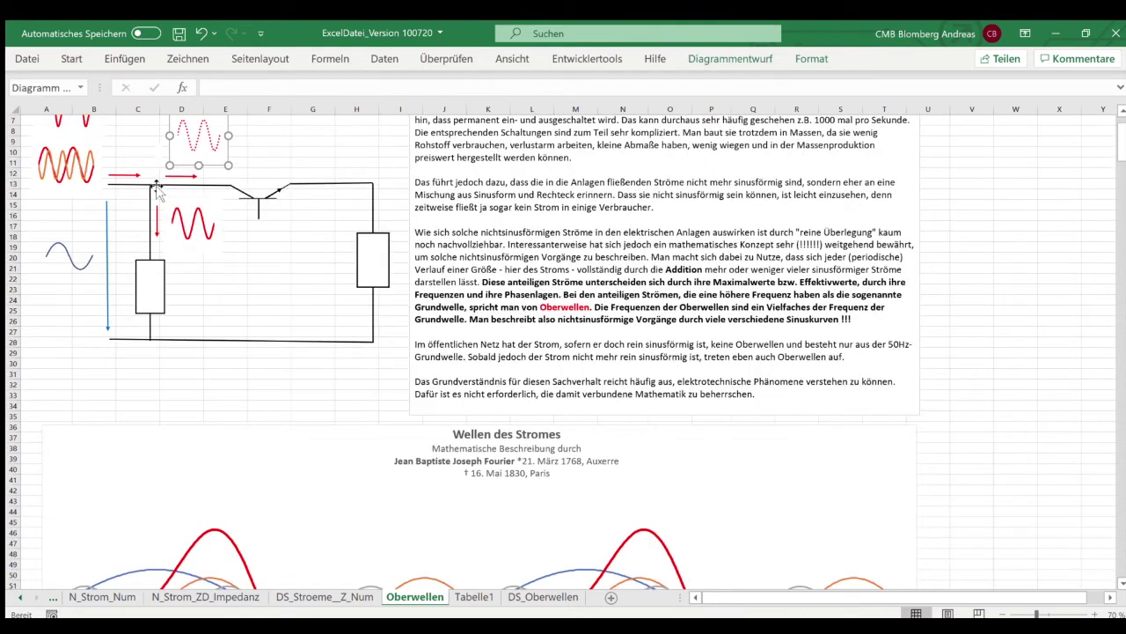
scroll(155, 189, "down", 1)
left_click(255, 353)
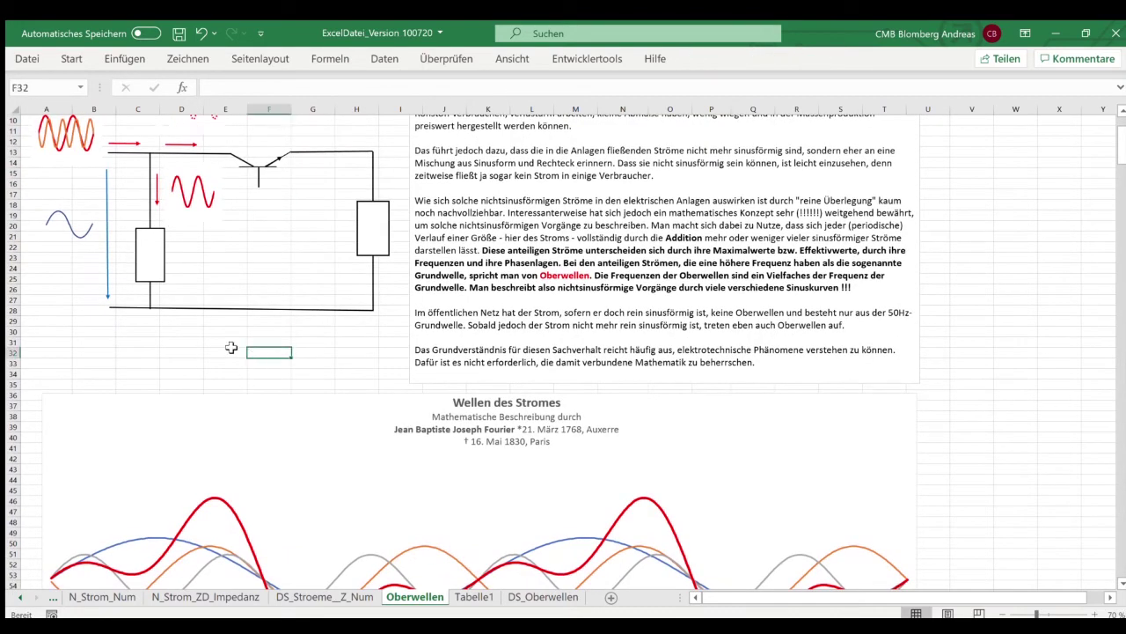
scroll(232, 350, "down", 2)
scroll(233, 351, "down", 2)
scroll(232, 350, "down", 2)
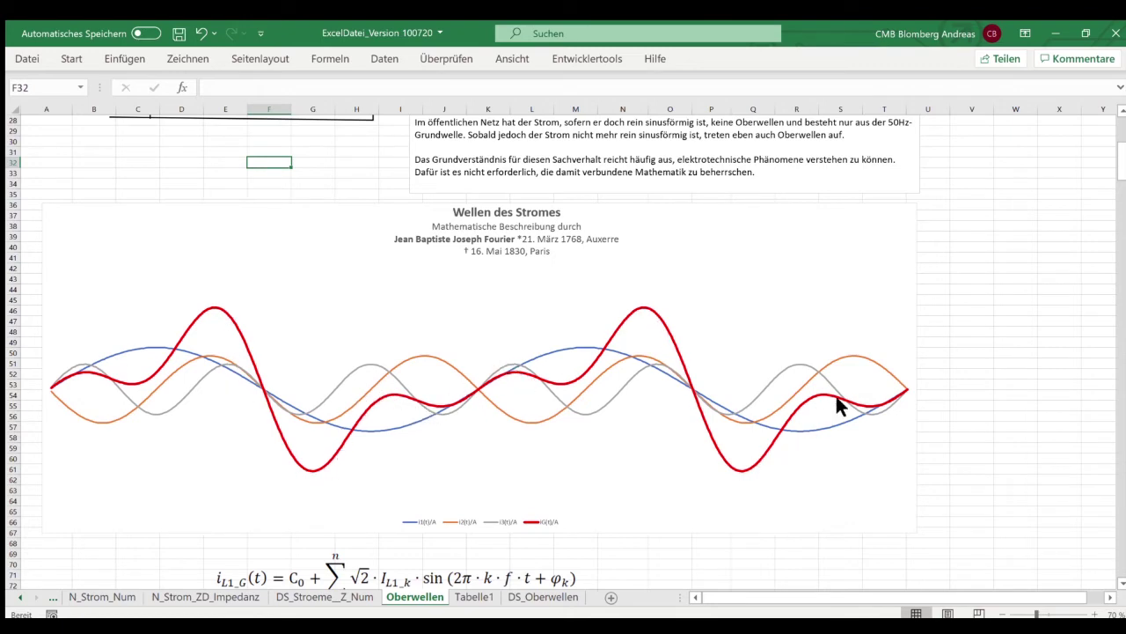
scroll(195, 303, "down", 4)
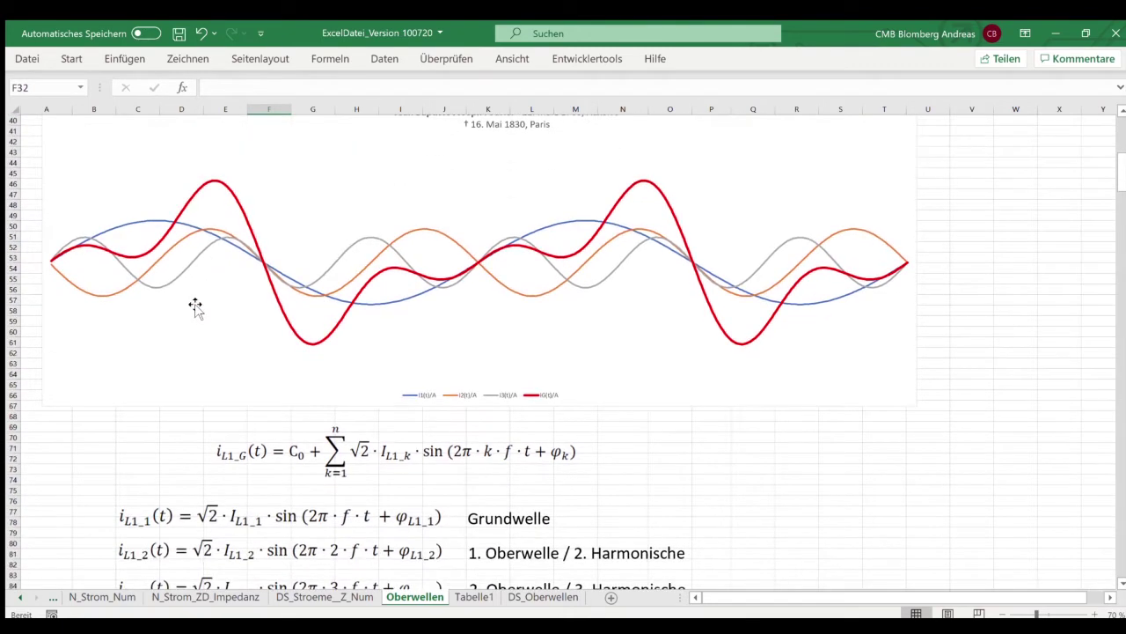
scroll(194, 305, "down", 2)
scroll(126, 390, "down", 2)
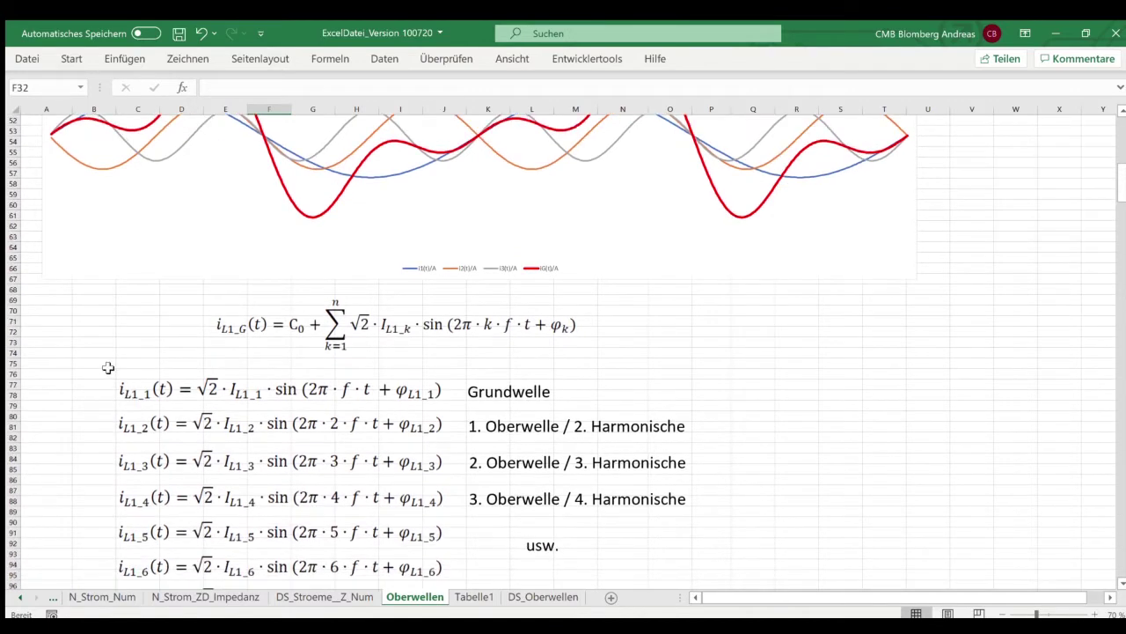
scroll(87, 355, "down", 1)
scroll(87, 356, "down", 1)
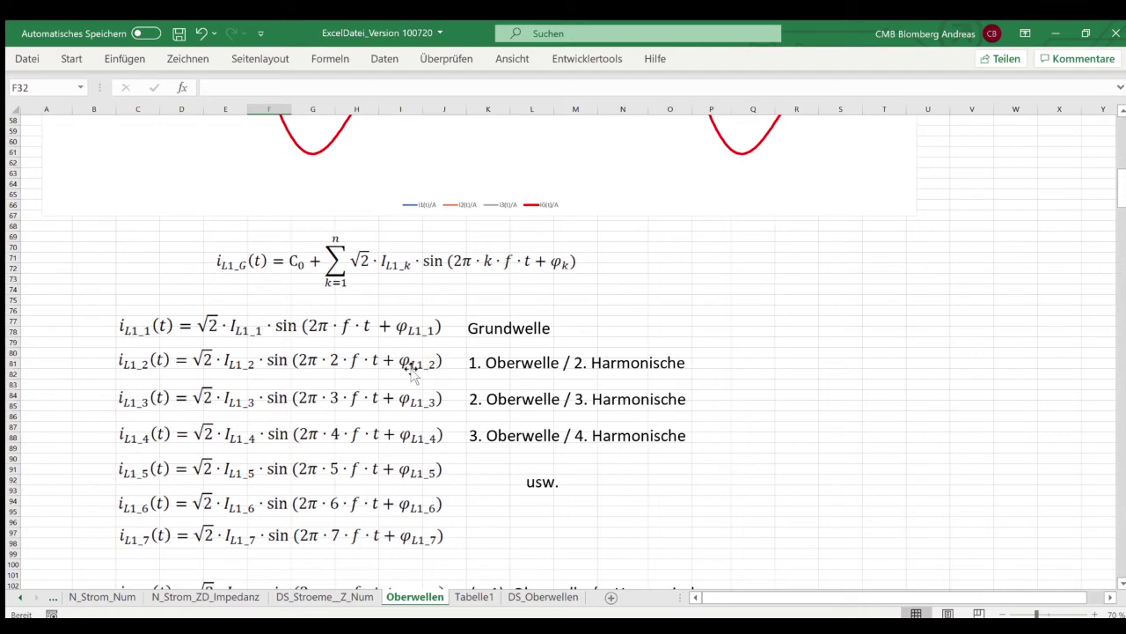
scroll(414, 371, "up", 2)
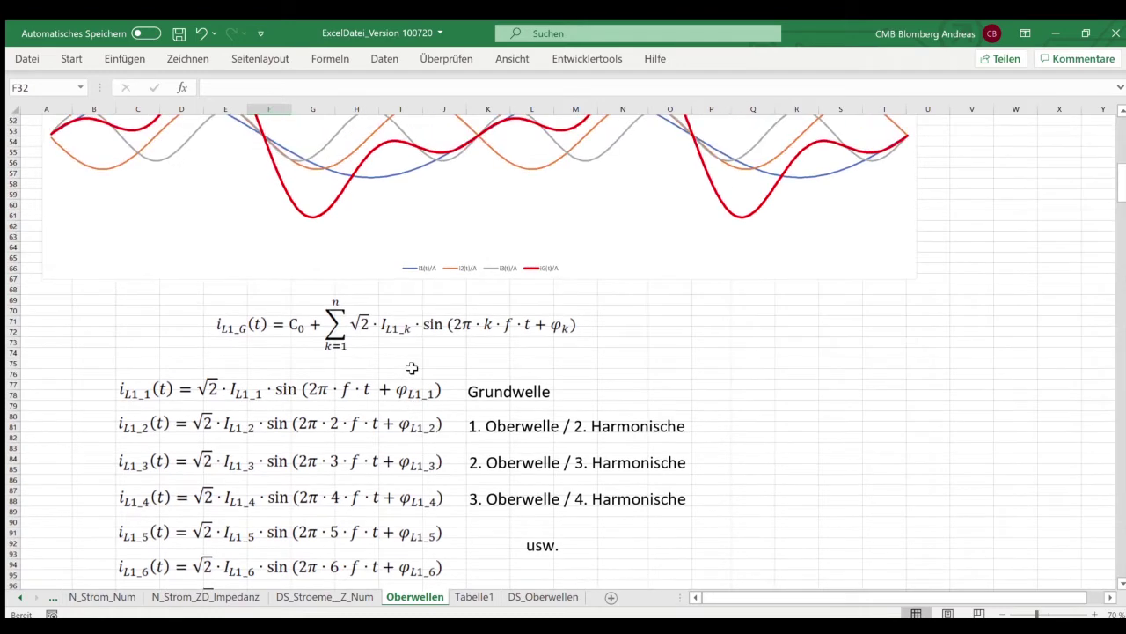
scroll(410, 367, "up", 2)
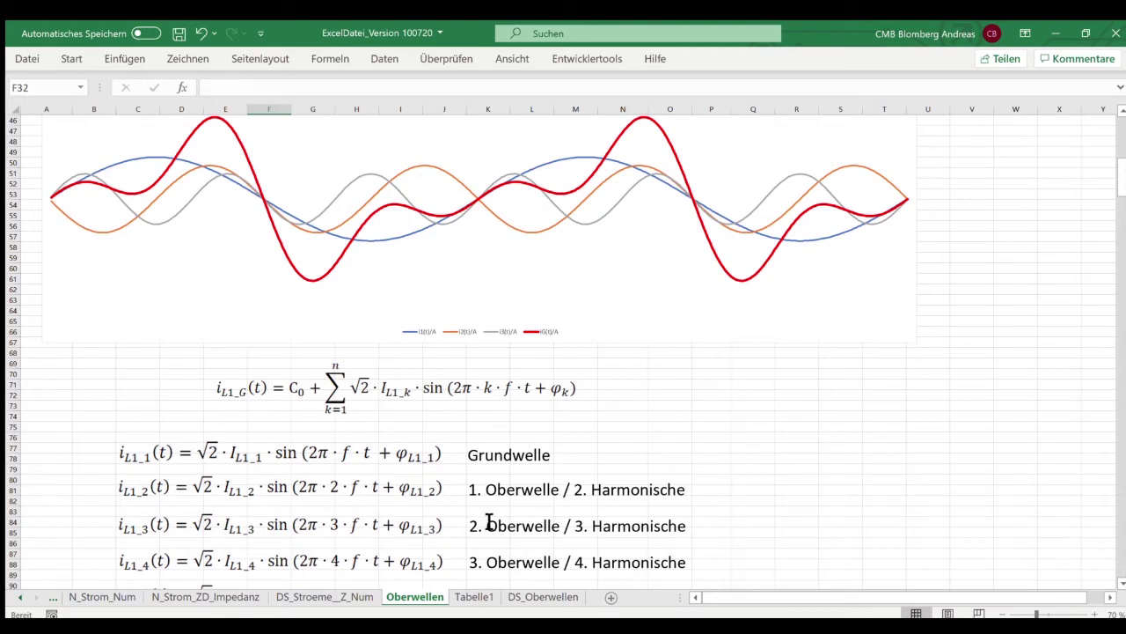
left_click(696, 389)
scroll(649, 382, "down", 1)
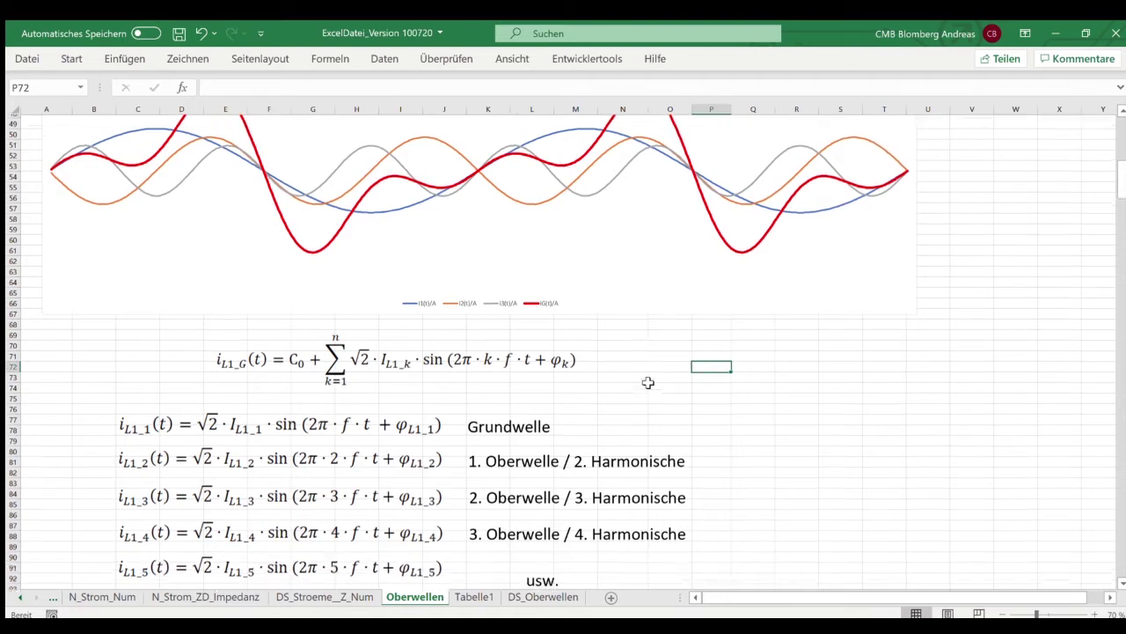
scroll(660, 376, "down", 1)
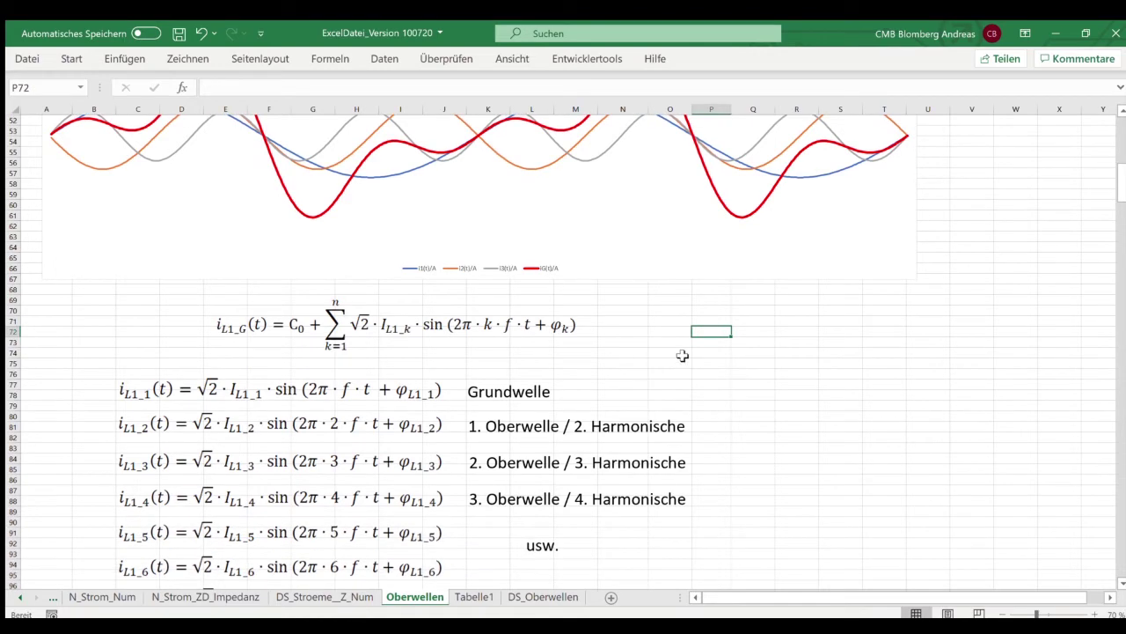
scroll(682, 356, "down", 2)
scroll(687, 360, "down", 1)
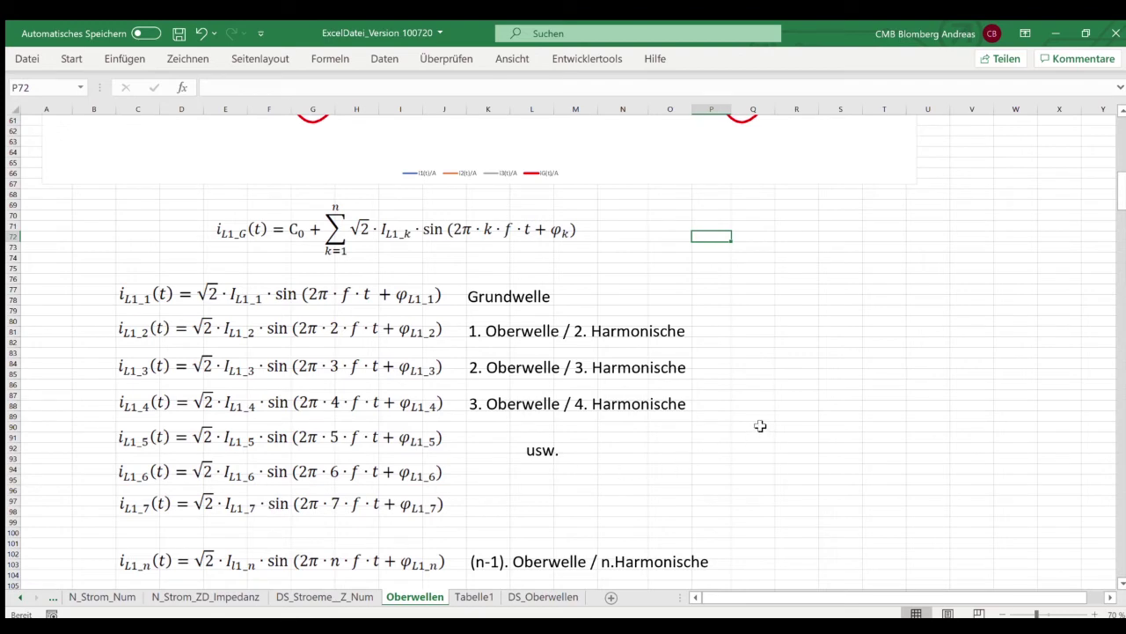
left_click(662, 489)
scroll(667, 457, "down", 2)
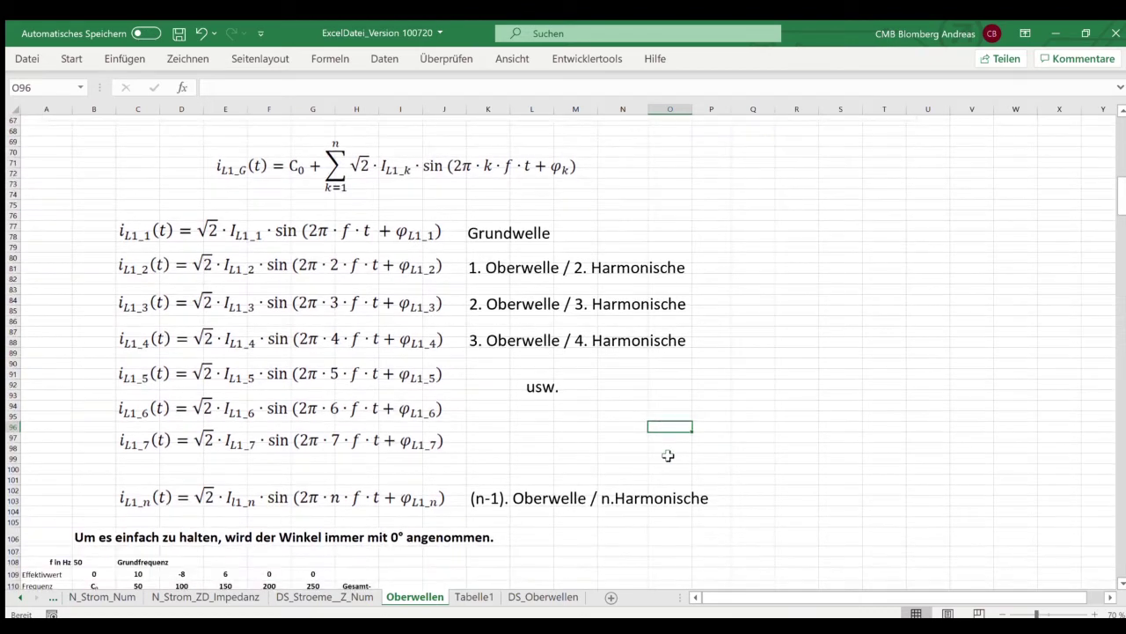
scroll(670, 457, "down", 1)
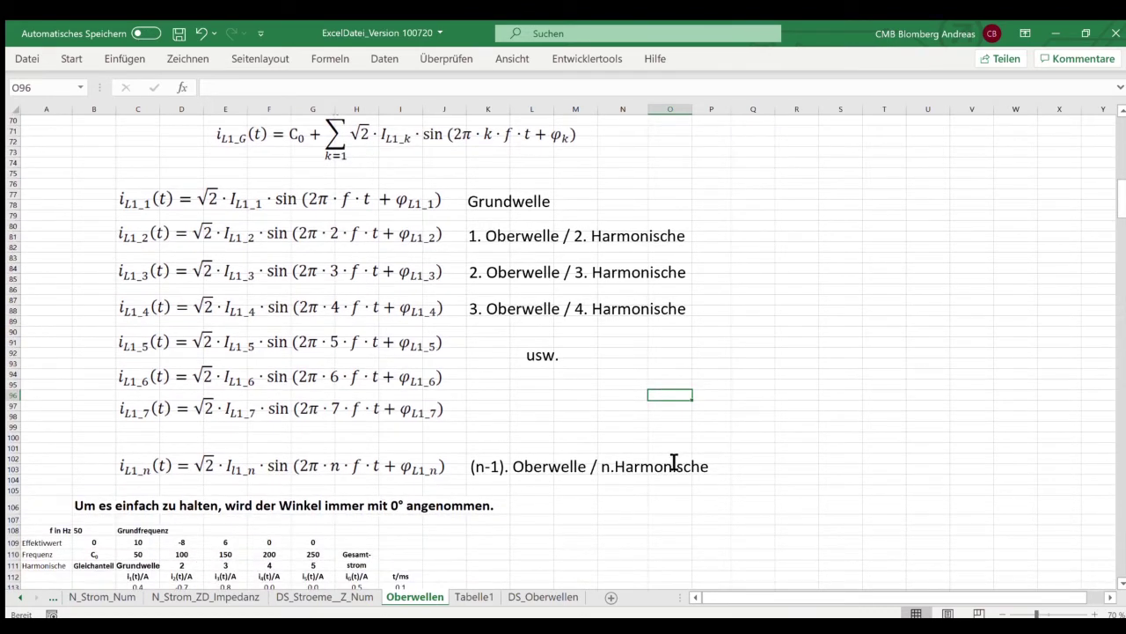
scroll(676, 449, "up", 1)
scroll(676, 442, "up", 1)
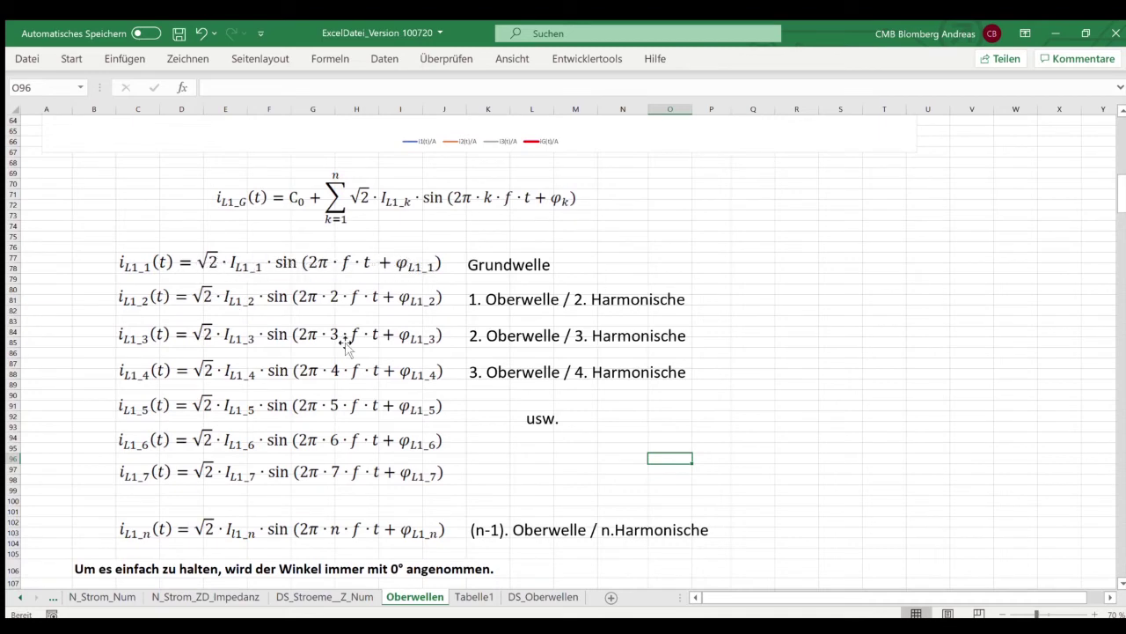
scroll(236, 359, "down", 2)
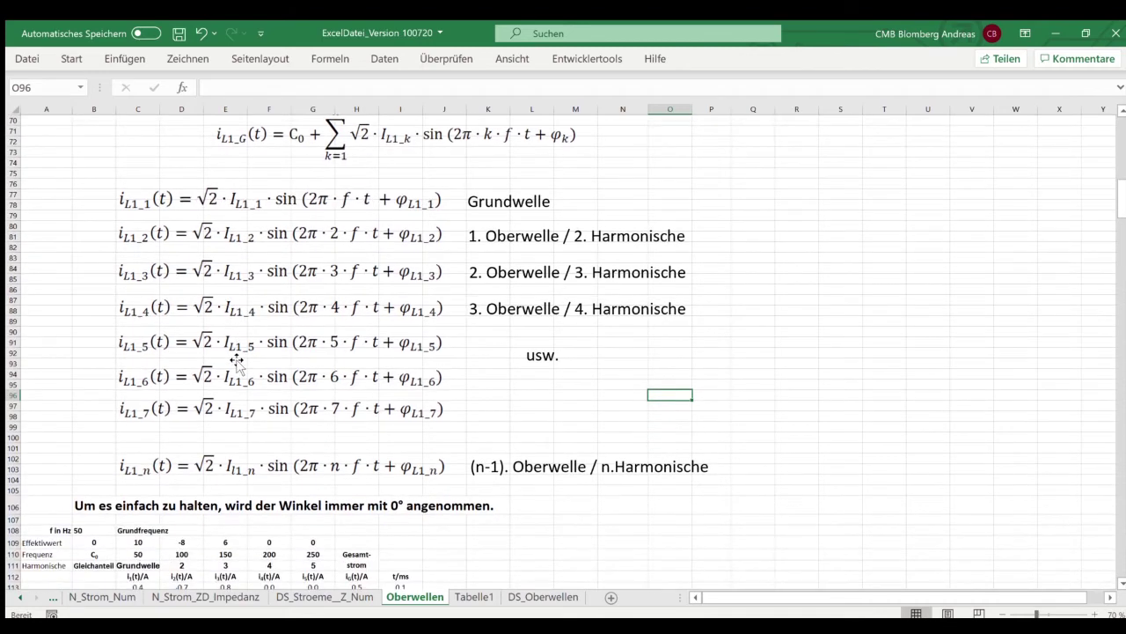
scroll(236, 359, "down", 1)
left_click(148, 556)
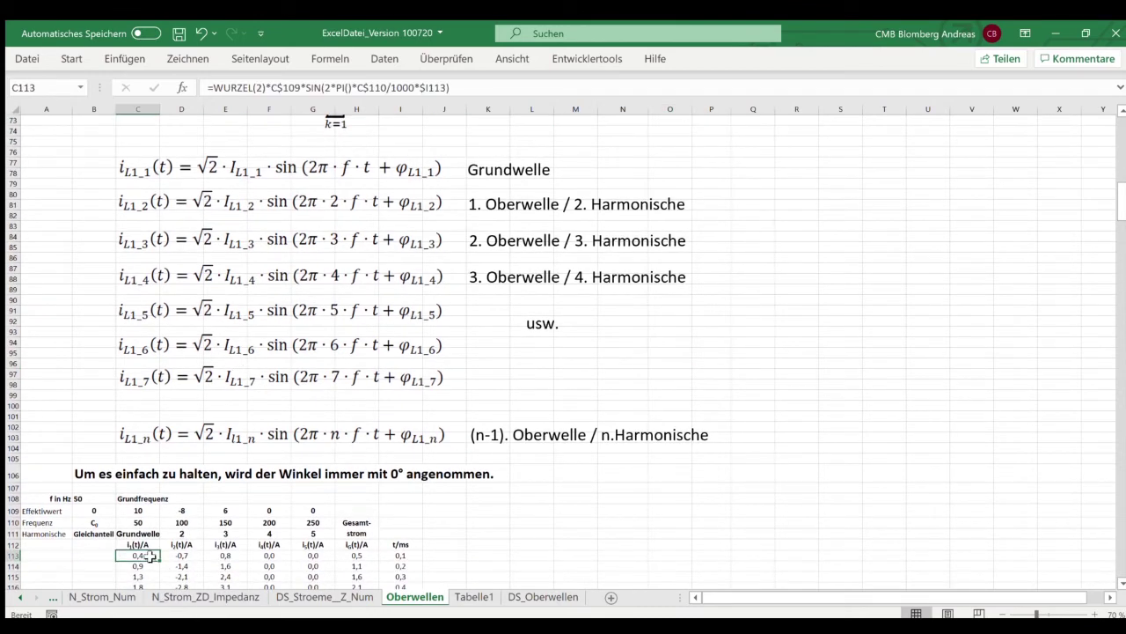
left_click(467, 88)
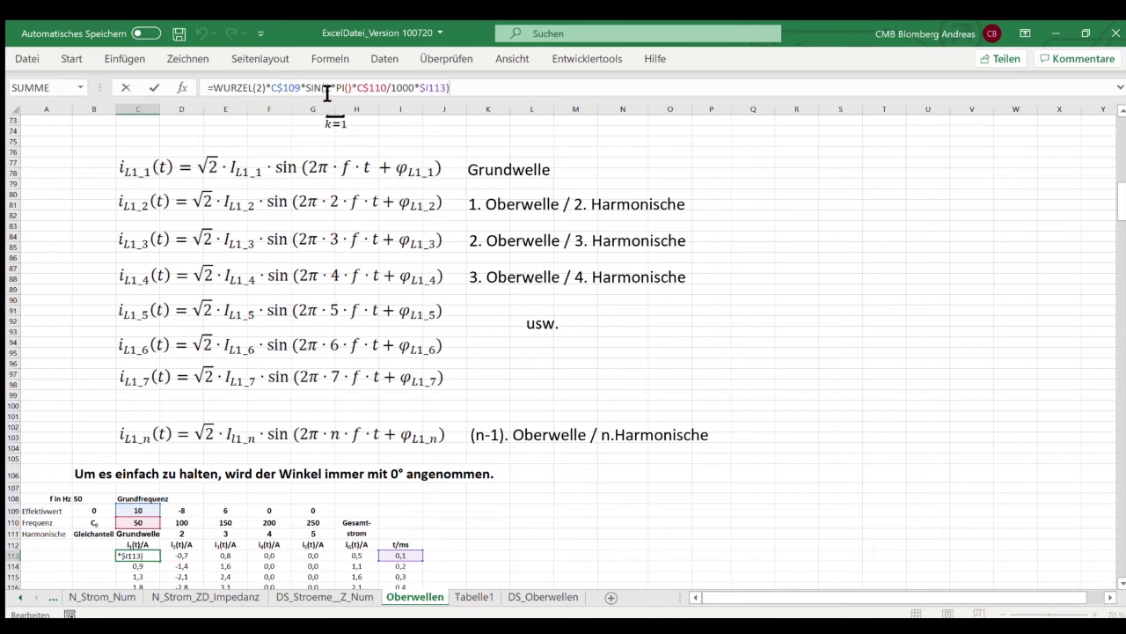
left_click(373, 92)
left_click(435, 91)
left_click(92, 522)
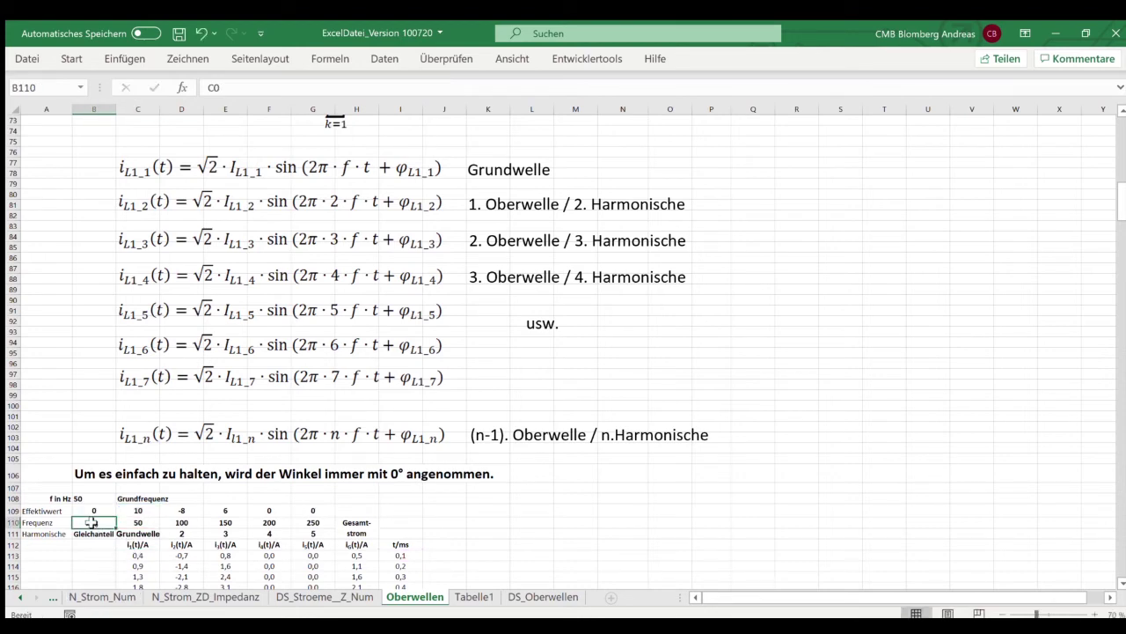
left_click(138, 556)
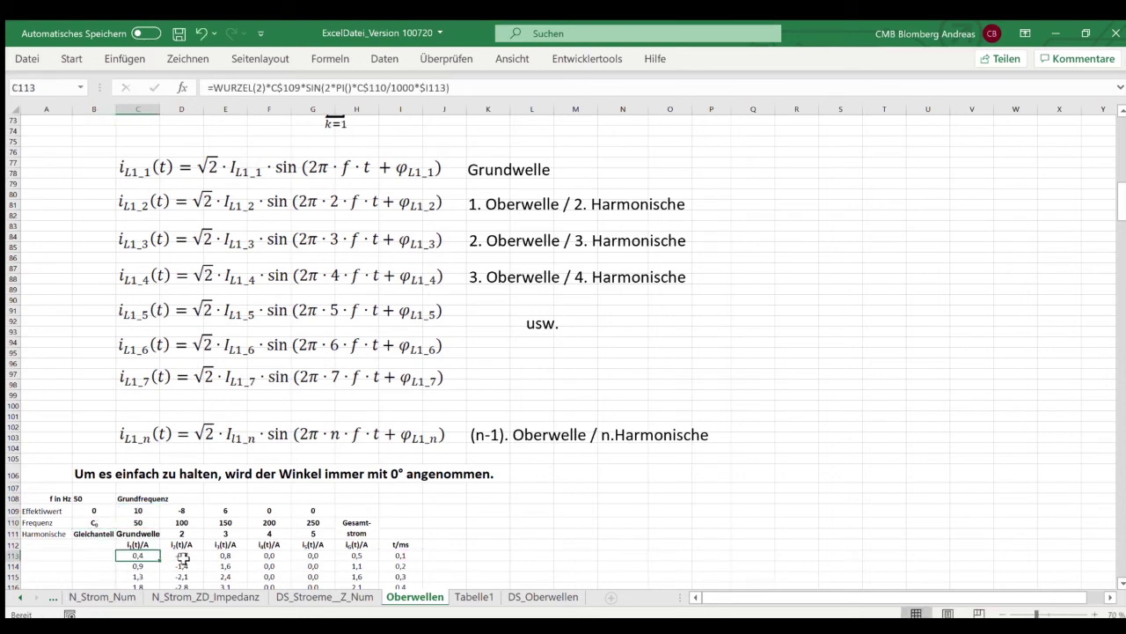
left_click(182, 556)
left_click(470, 92)
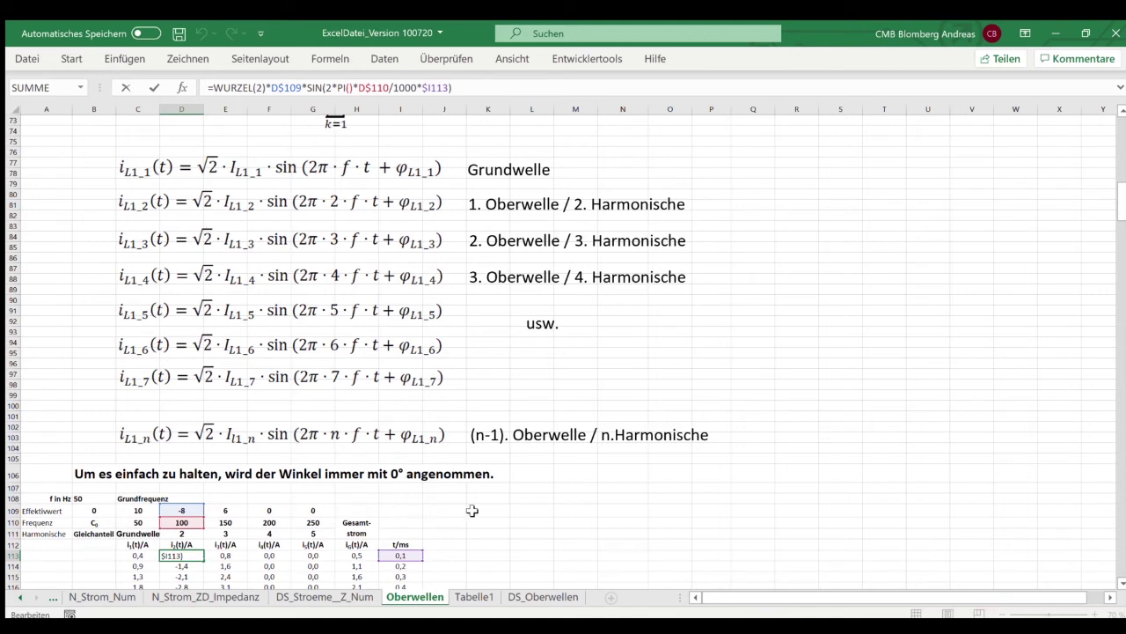
scroll(473, 511, "down", 1)
scroll(472, 510, "down", 1)
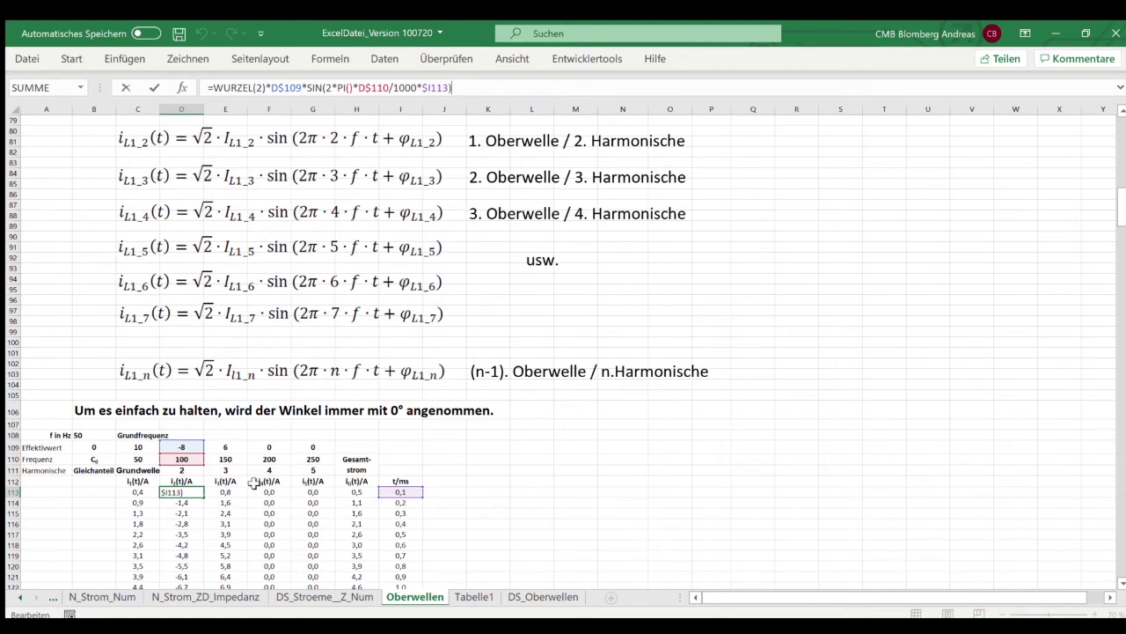
left_click(575, 491)
- Extend the harmonics chart's data range to include columns F and G
scroll(495, 505, "up", 1)
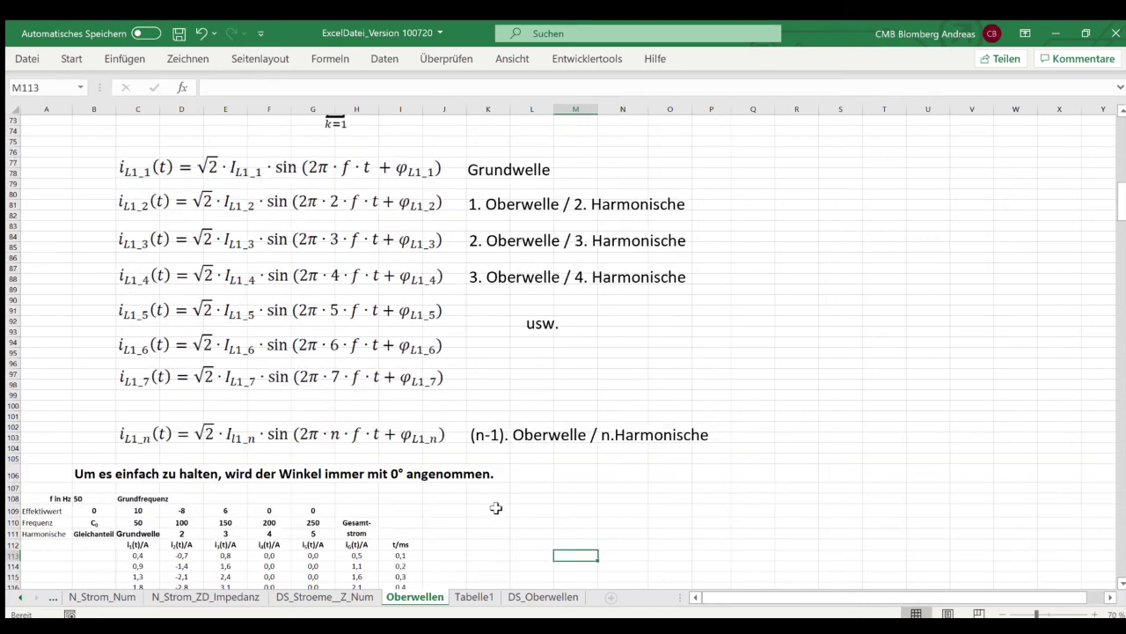
scroll(496, 505, "up", 6)
scroll(501, 513, "up", 4)
scroll(502, 515, "up", 2)
left_click(875, 324)
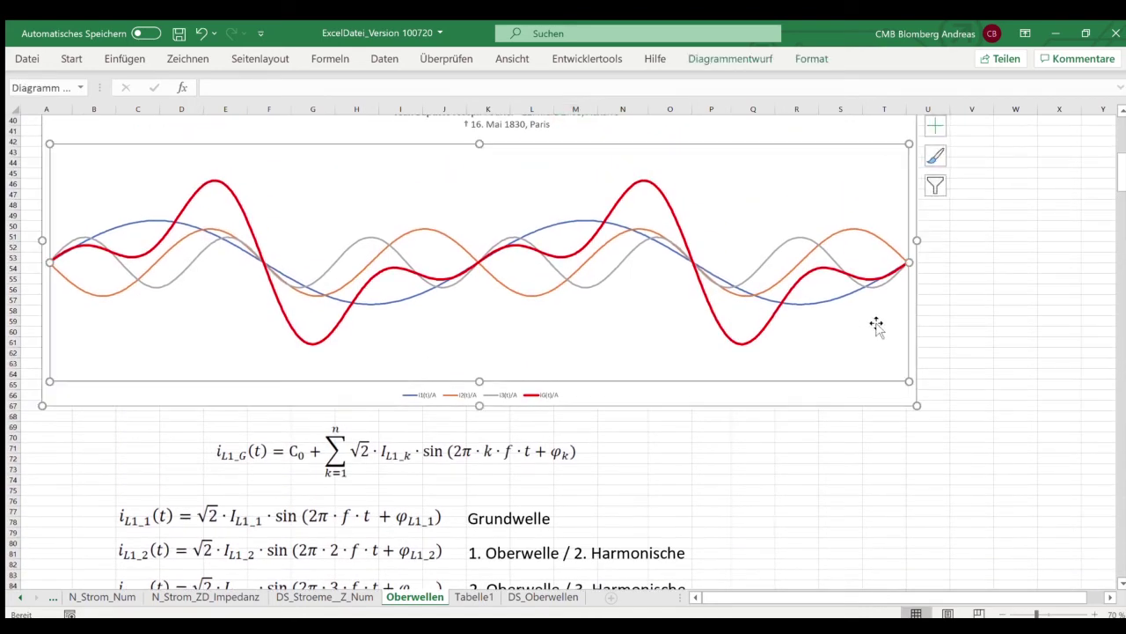
key("Delete")
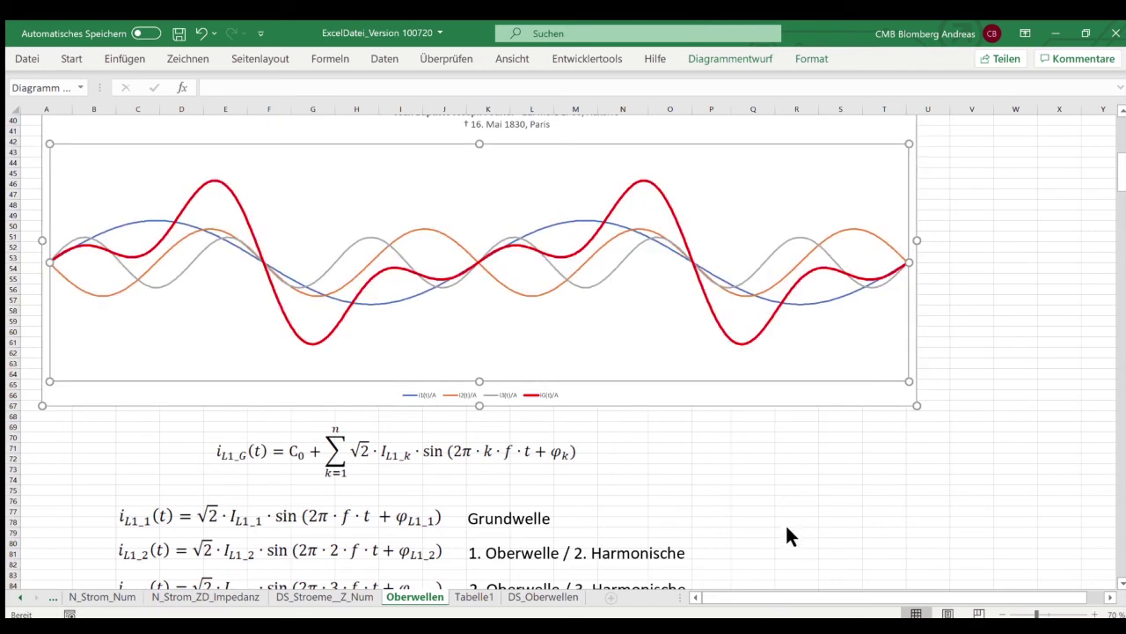
- Enter Effektivwert -2 in F109 and 4 in G109 for the 4th and 5th harmonics
scroll(704, 493, "down", 4)
scroll(635, 457, "down", 5)
scroll(635, 457, "down", 2)
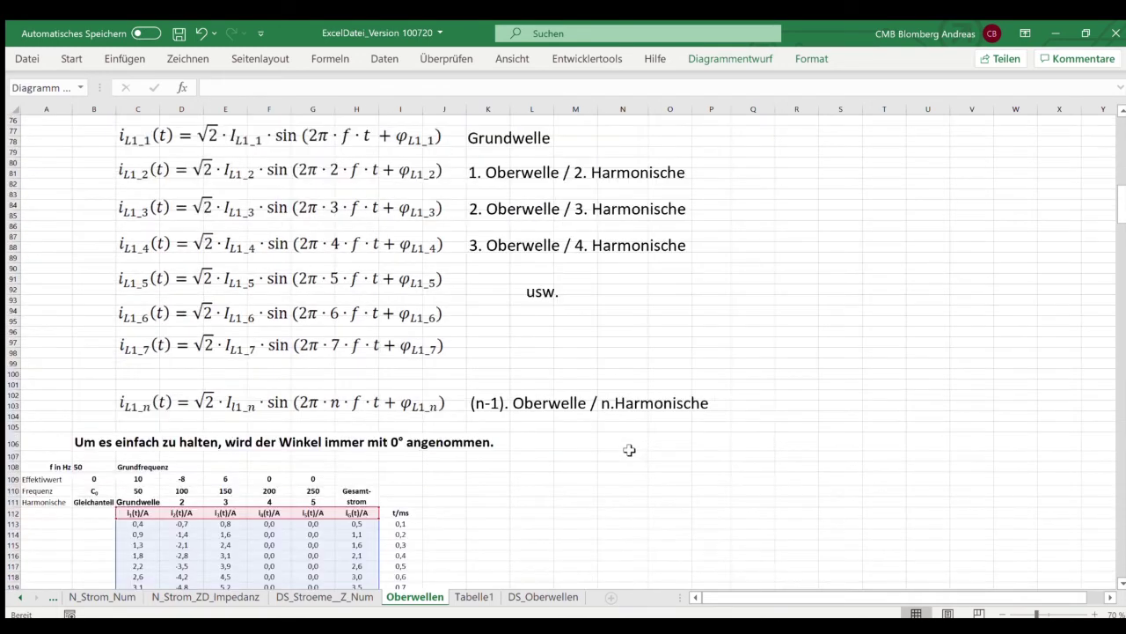
scroll(635, 458, "down", 4)
left_click(283, 382)
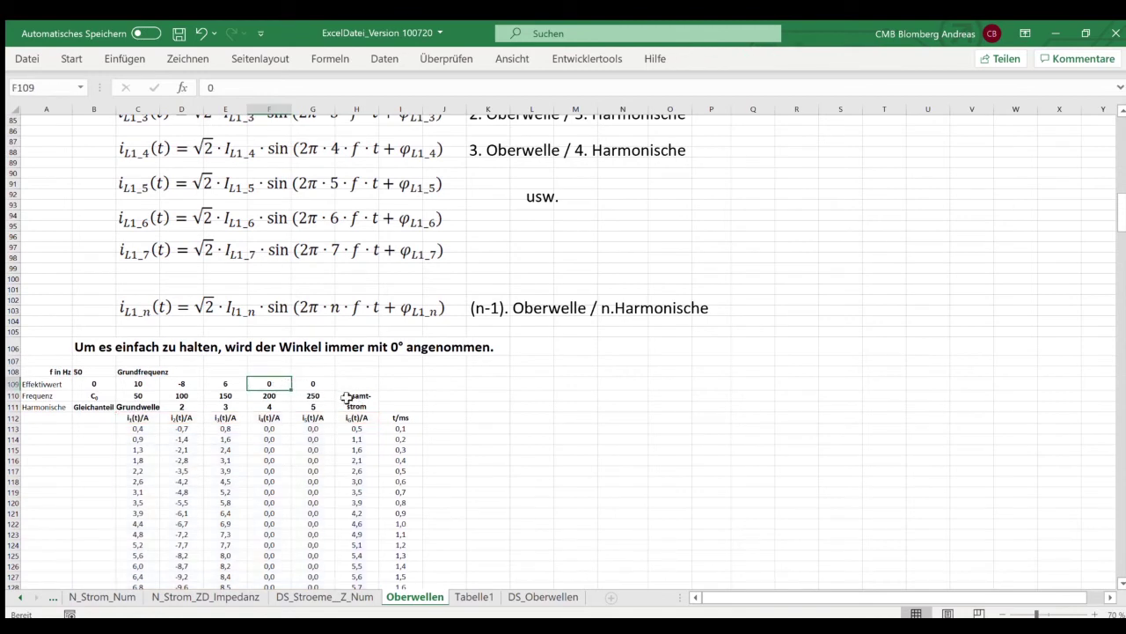
type("-2")
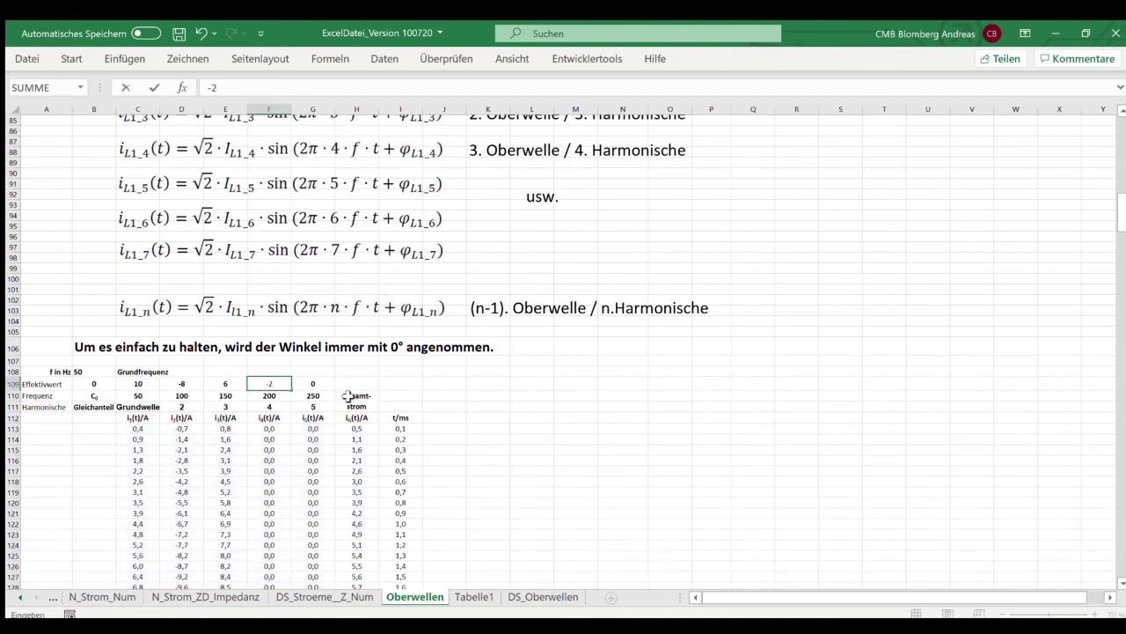
left_click(315, 385)
type("4")
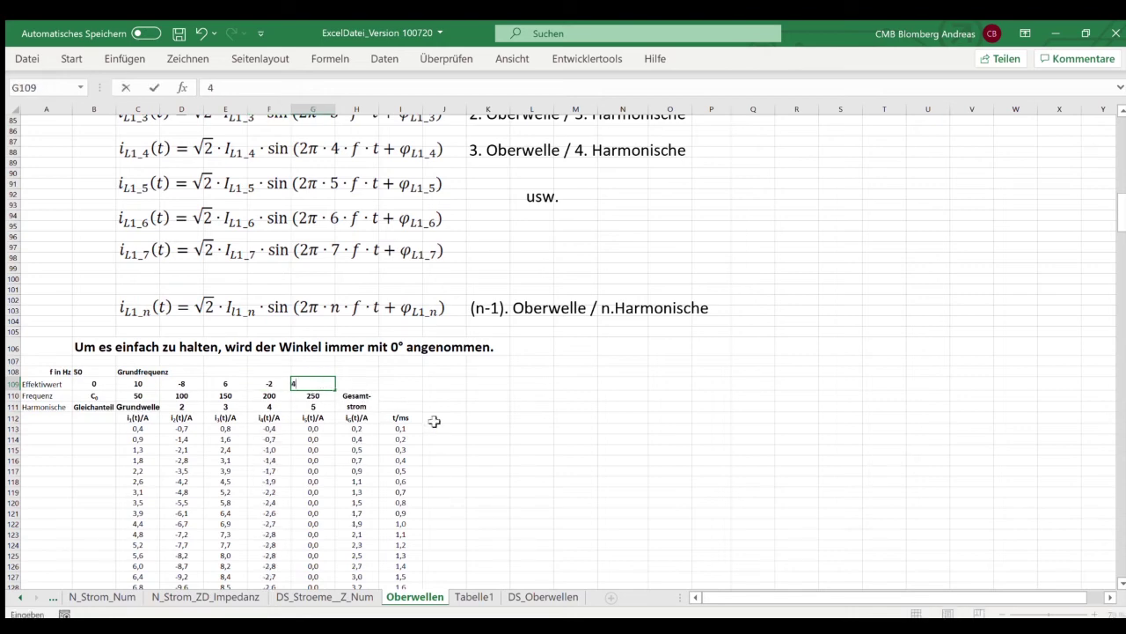
key("Return")
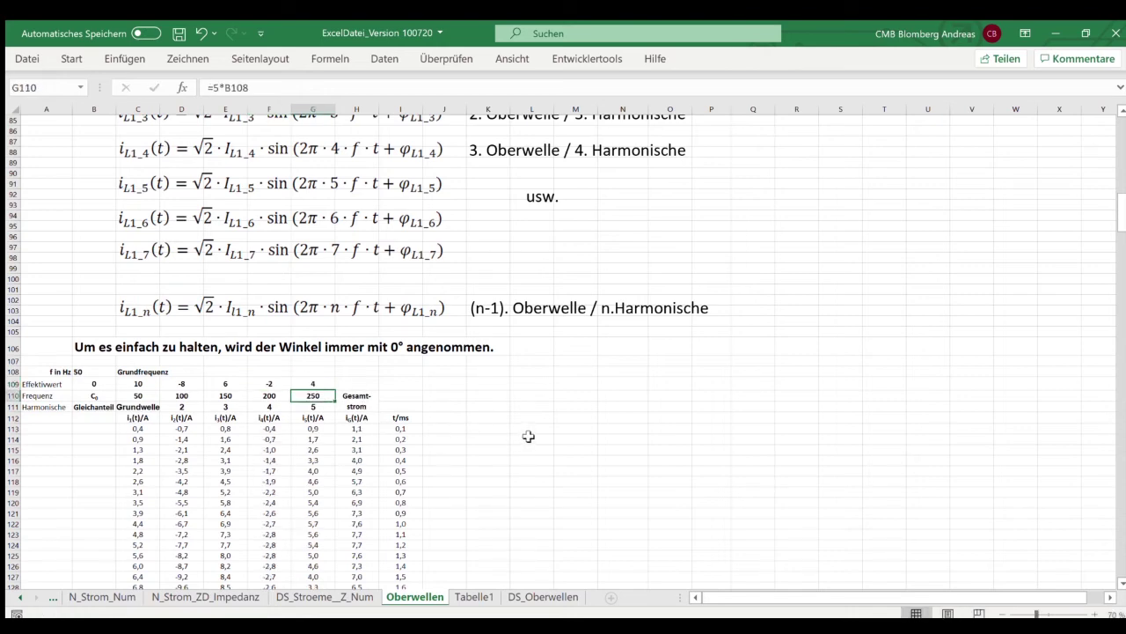
scroll(528, 436, "up", 6)
scroll(639, 435, "up", 5)
scroll(643, 301, "up", 2)
scroll(639, 435, "up", 2)
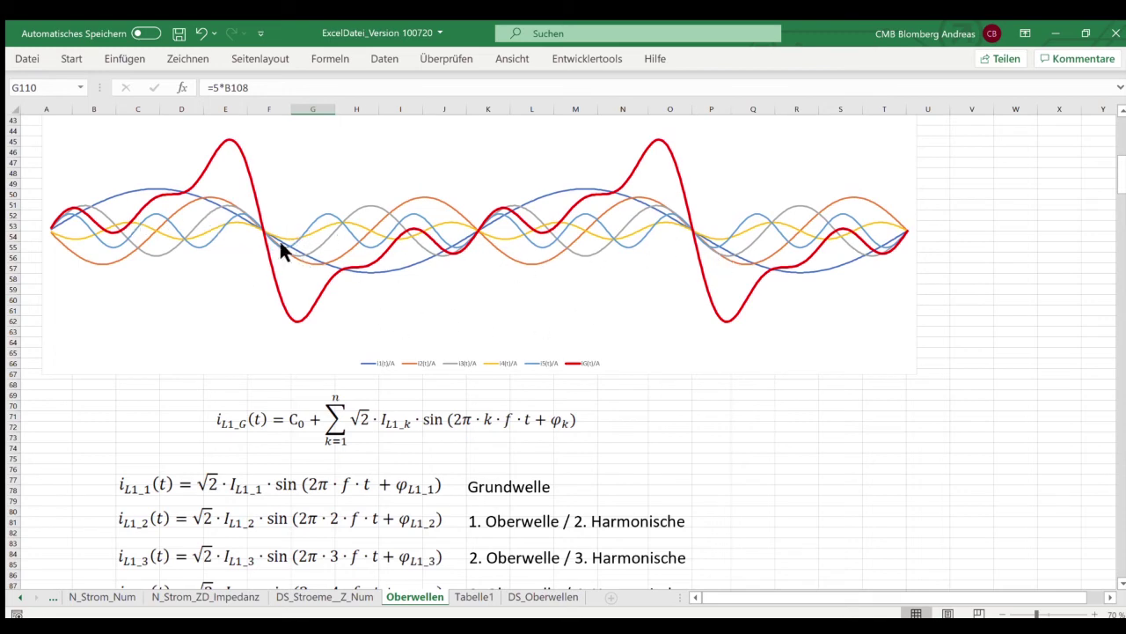
scroll(663, 401, "down", 3)
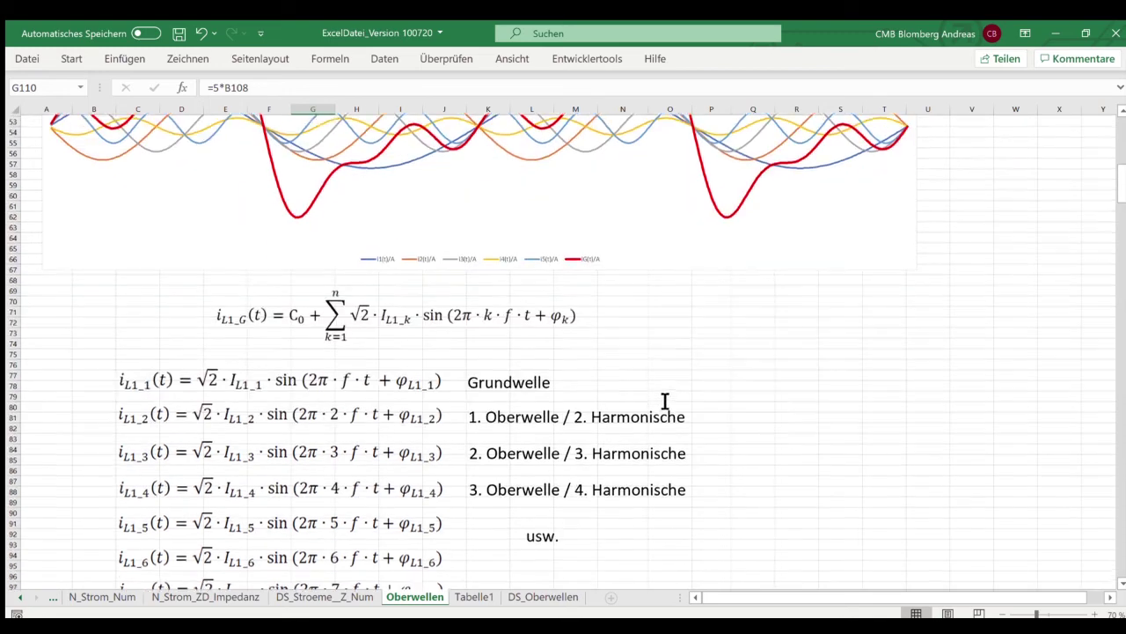
scroll(665, 400, "down", 4)
scroll(664, 400, "down", 6)
scroll(656, 395, "down", 1)
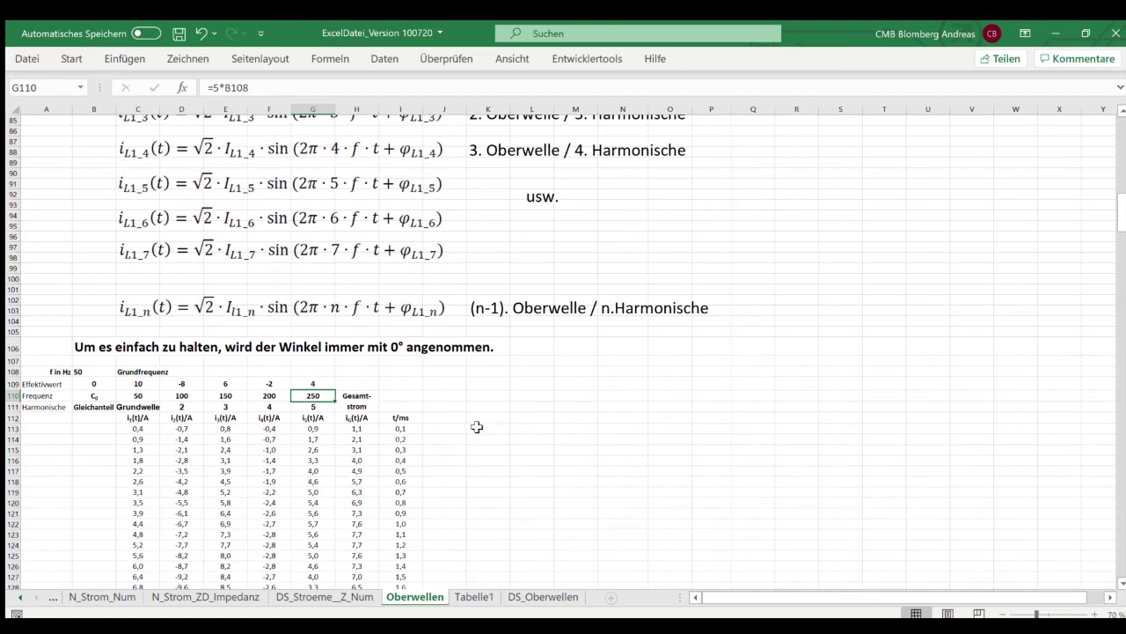
left_click(363, 430)
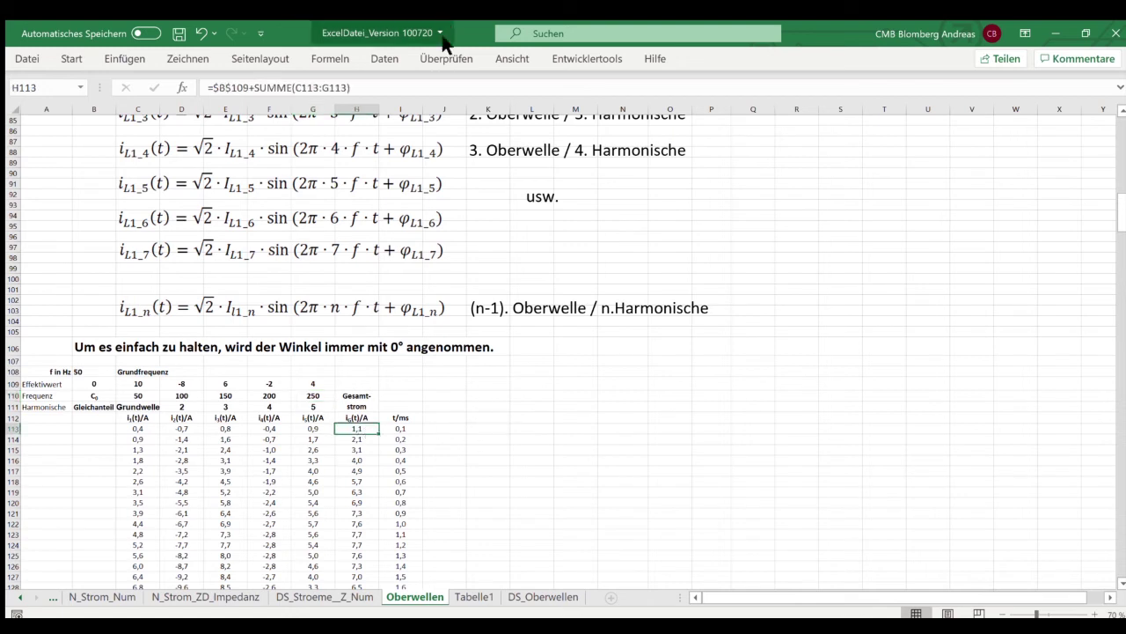
left_click(384, 94)
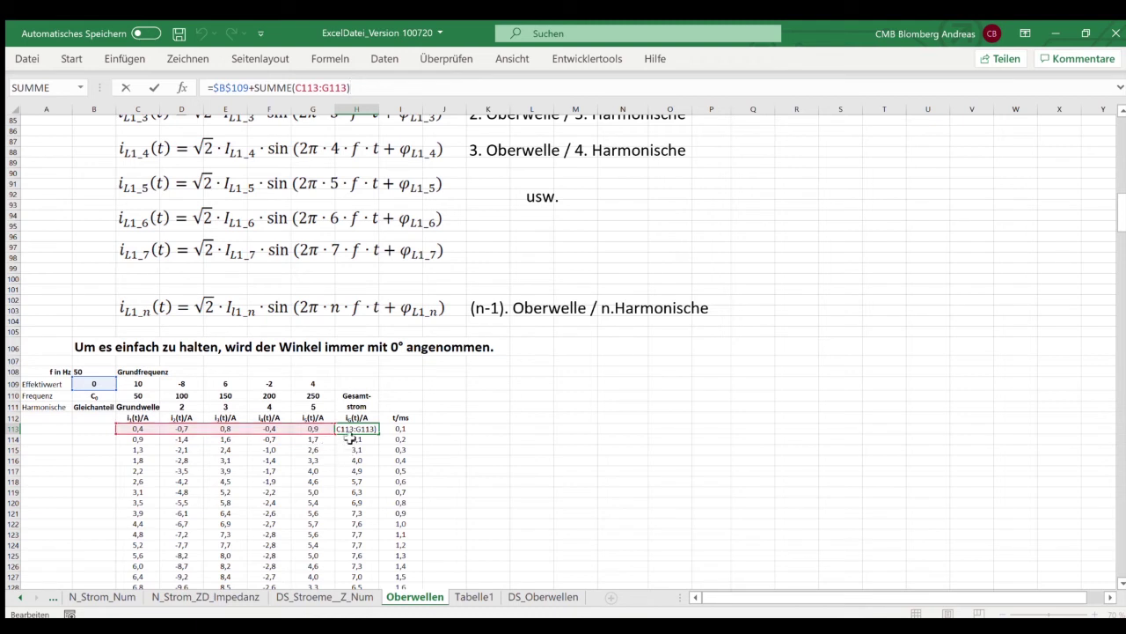
left_click(450, 461)
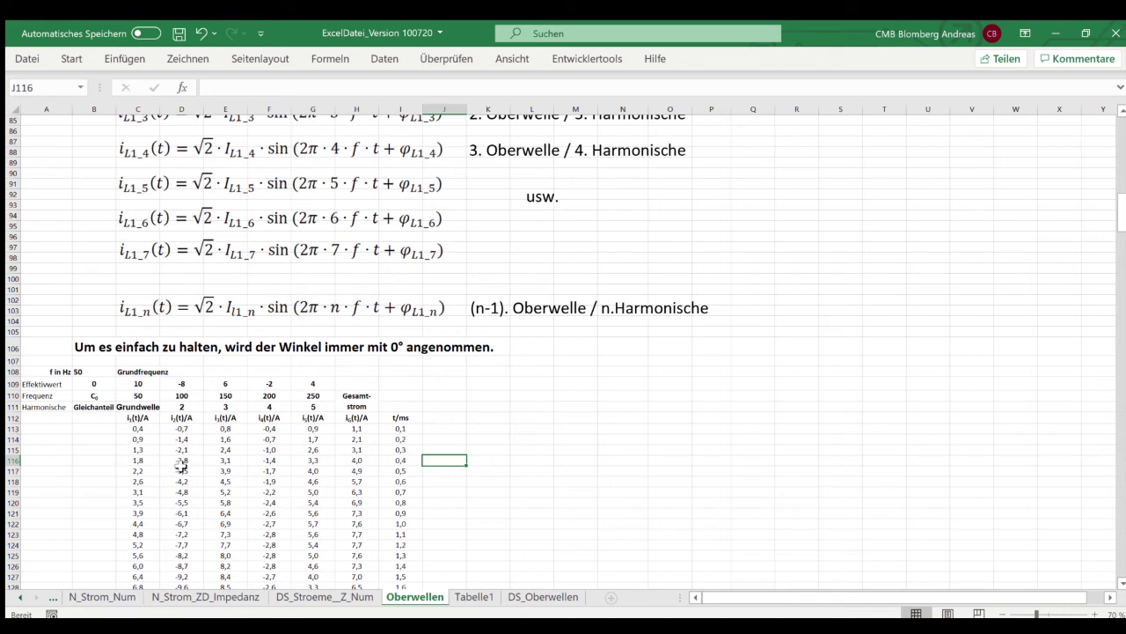
- Confirm C110 references B108, then set the base frequency in B108 to 100 Hz
scroll(181, 466, "up", 2)
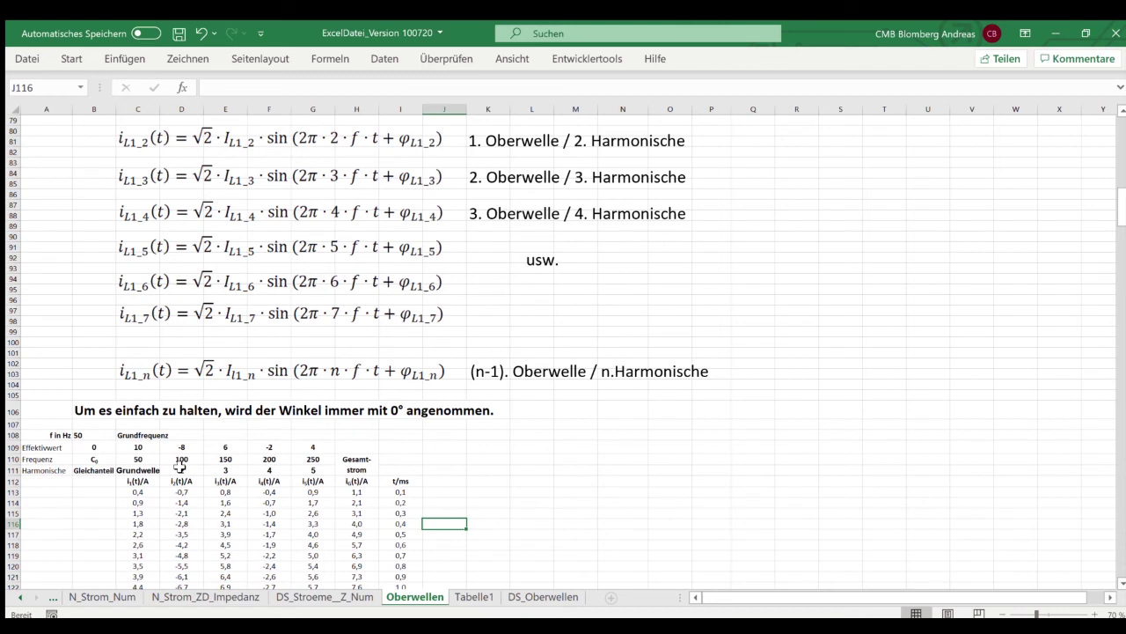
scroll(179, 466, "up", 3)
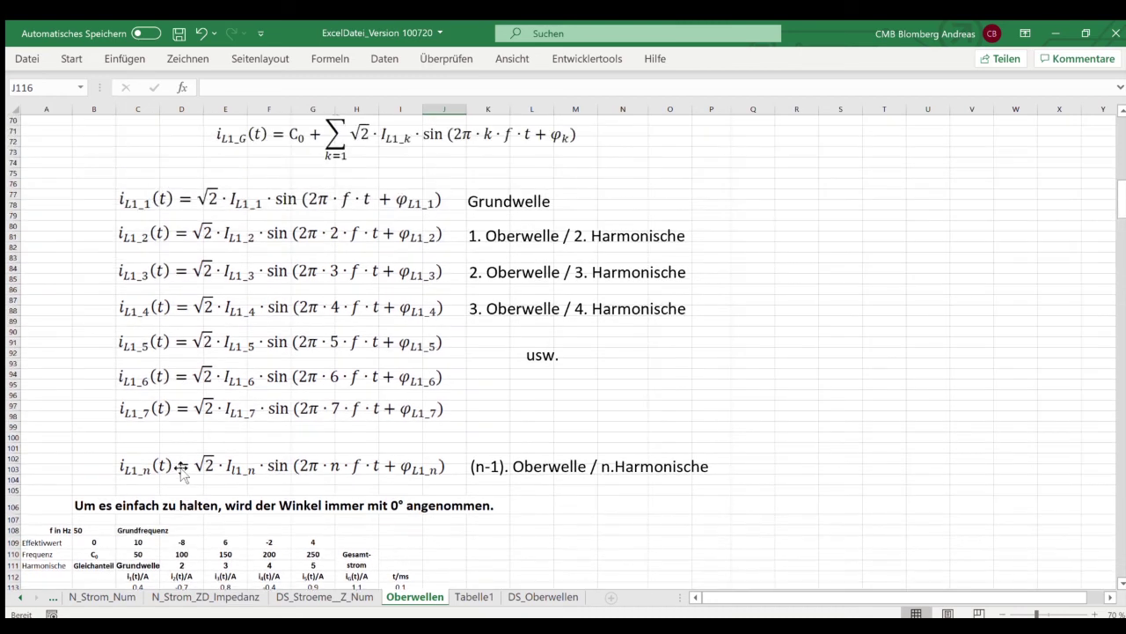
left_click(137, 555)
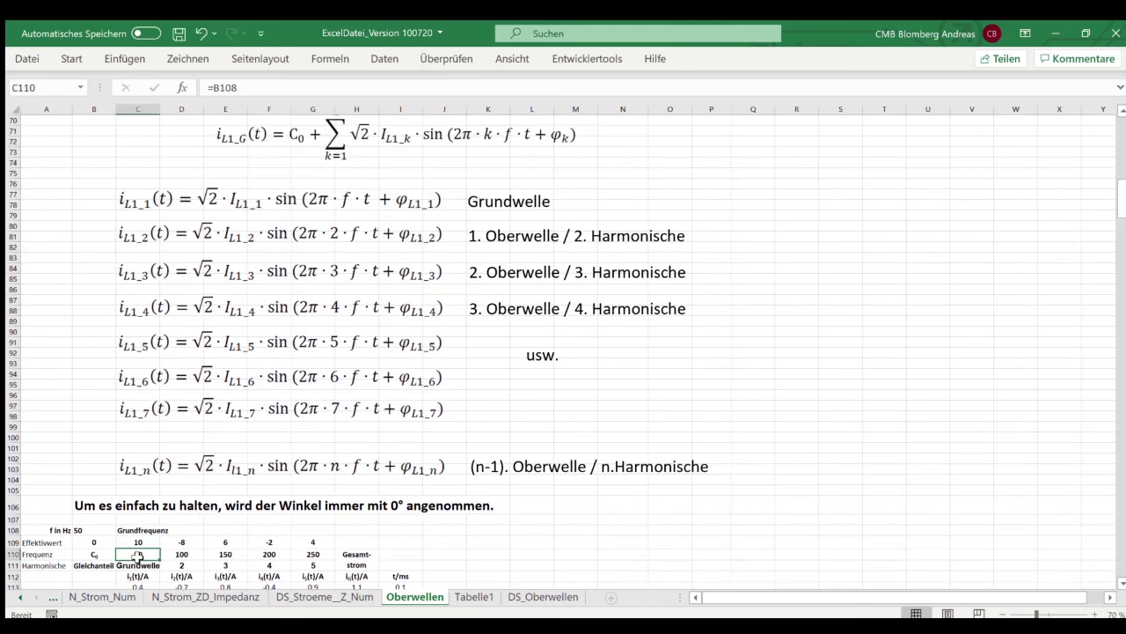
left_click(84, 530)
scroll(201, 521, "up", 2)
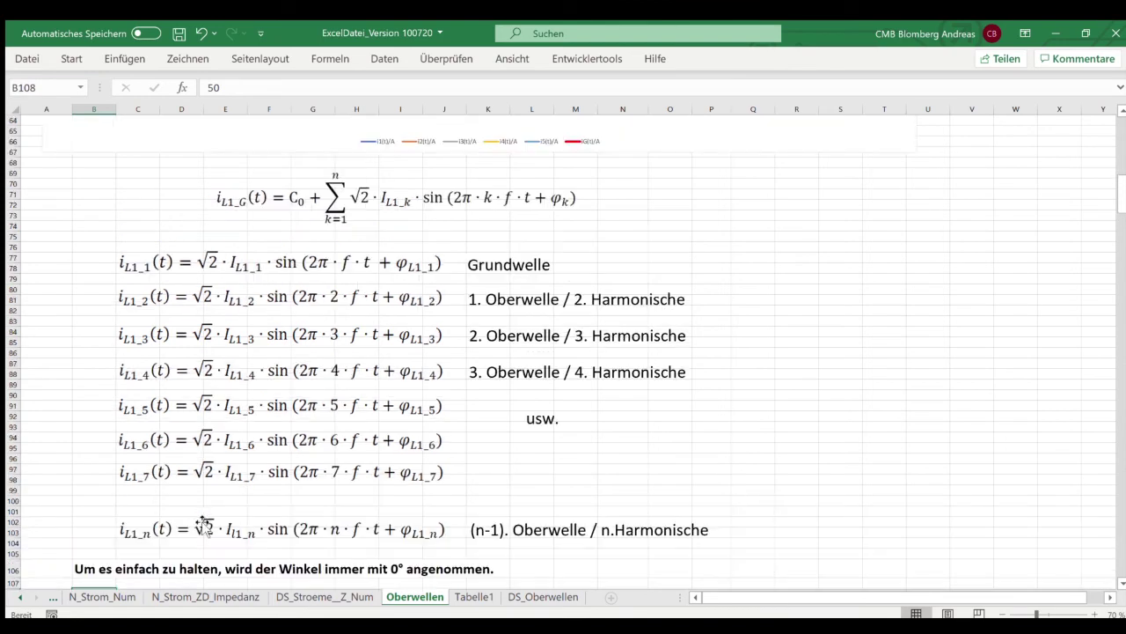
scroll(201, 524, "down", 1)
scroll(201, 524, "down", 2)
type("100")
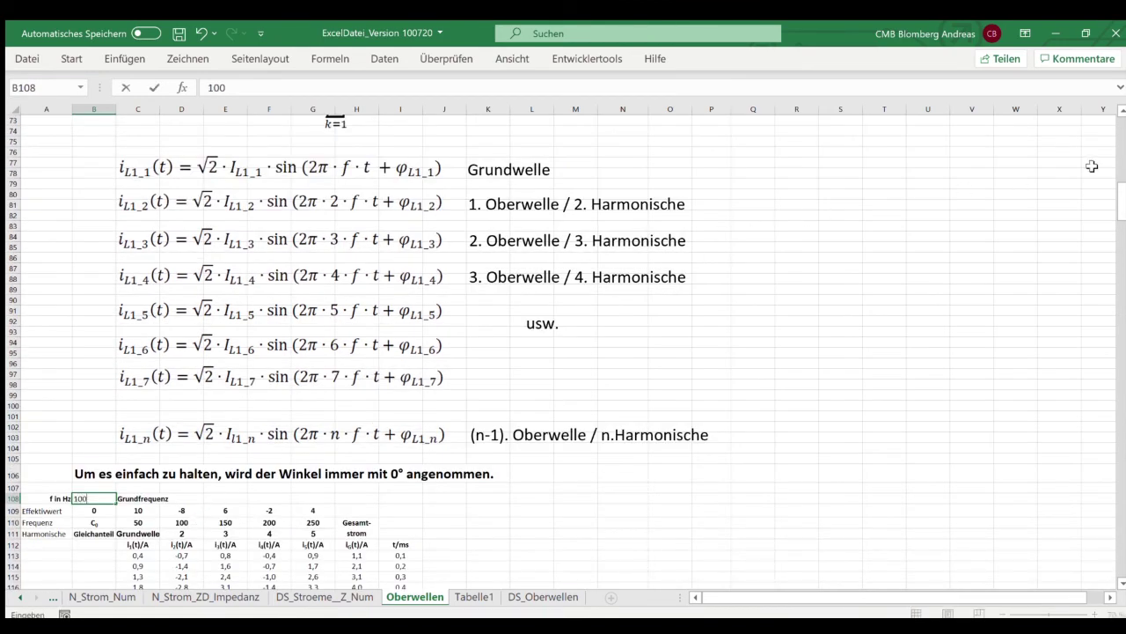
key("Escape")
scroll(1117, 117, "up", 1)
scroll(1117, 117, "up", 1)
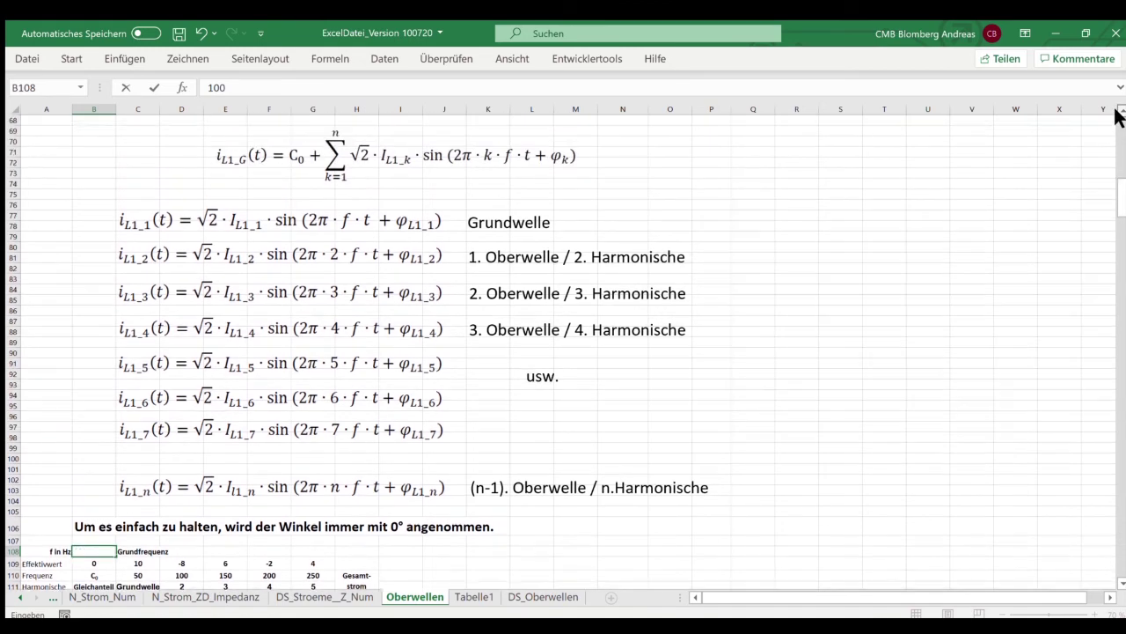
scroll(1117, 117, "up", 1)
scroll(1117, 117, "up", 4)
scroll(1117, 117, "up", 2)
scroll(1117, 117, "up", 1)
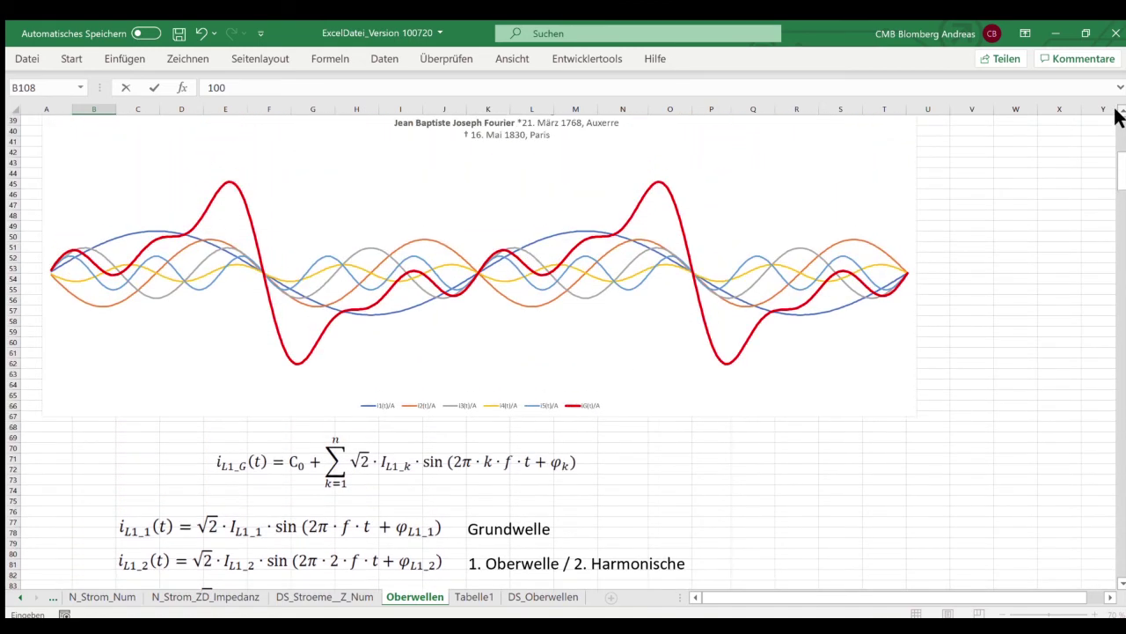
scroll(1118, 117, "up", 2)
scroll(1117, 117, "up", 1)
scroll(1117, 117, "up", 1)
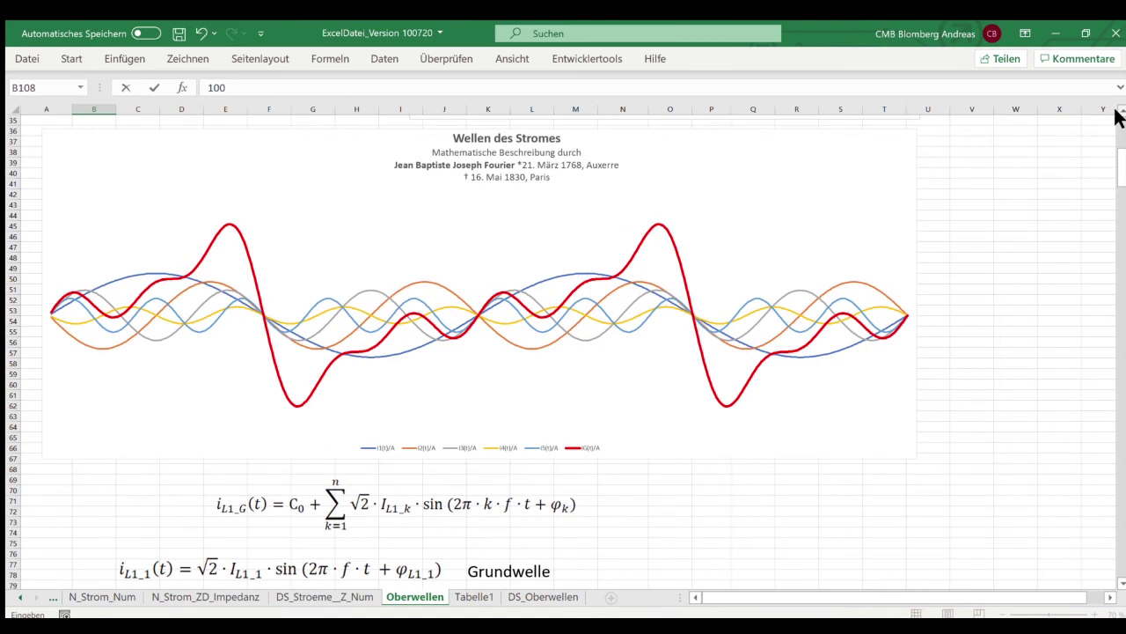
key("Return")
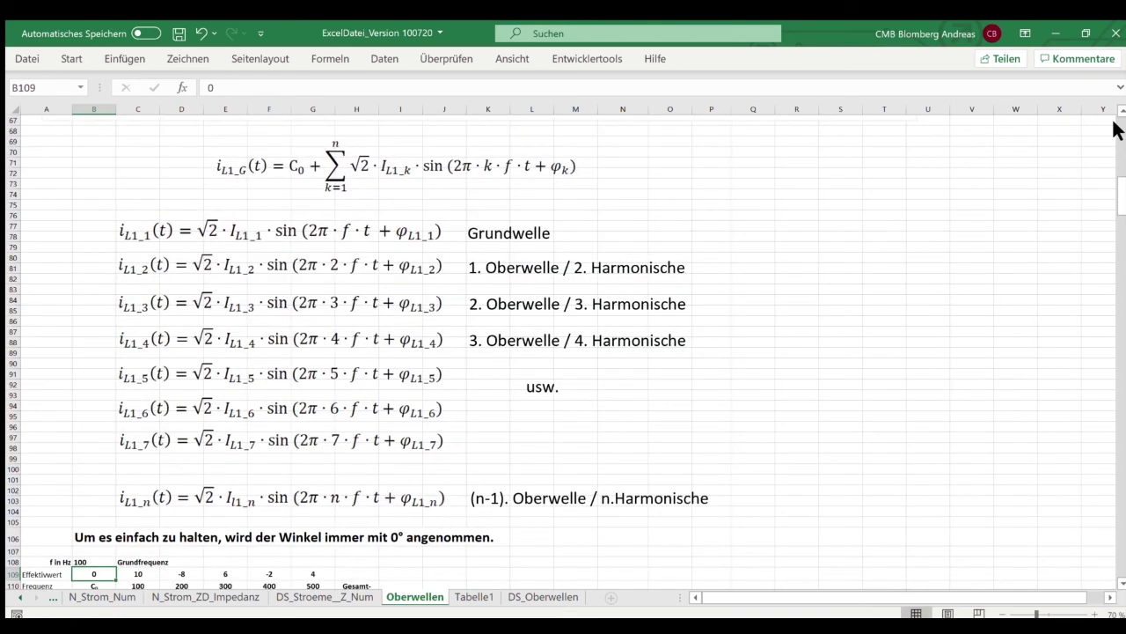
scroll(1118, 123, "up", 14)
scroll(1119, 117, "up", 1)
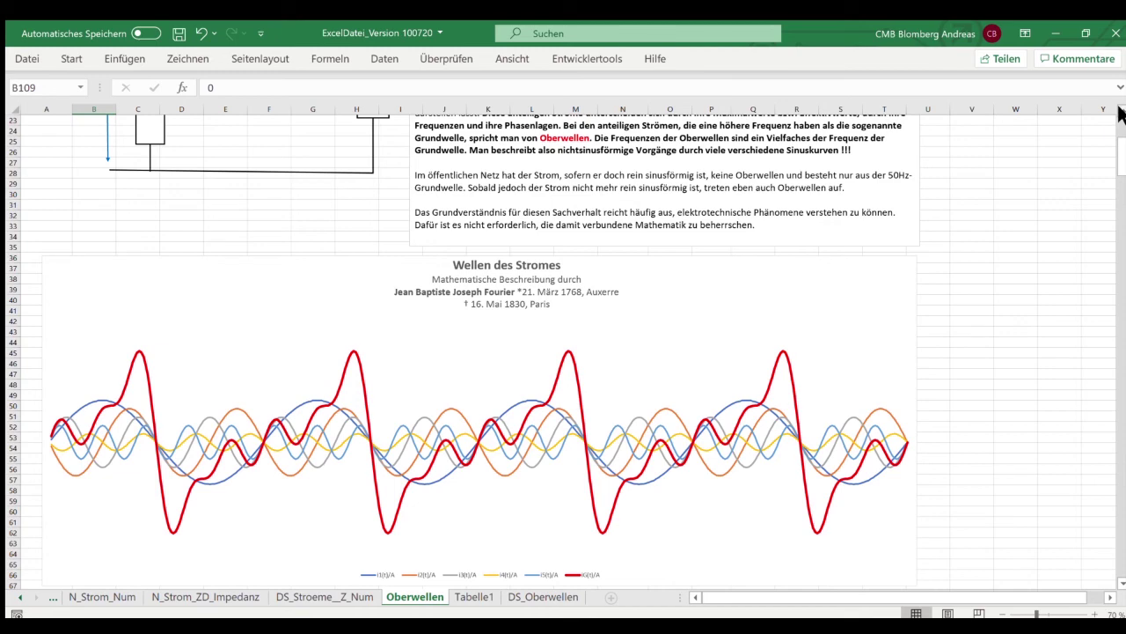
- Bring the current chart into view to see the additional wave periods
left_click(1118, 582)
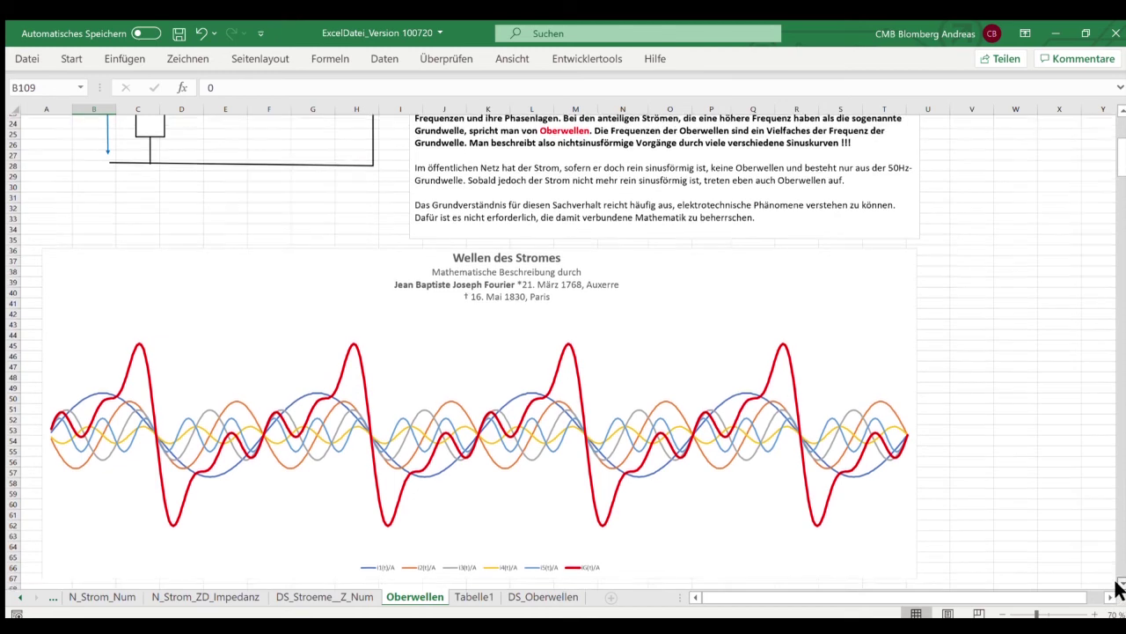
left_click_drag(1118, 583, 1117, 582)
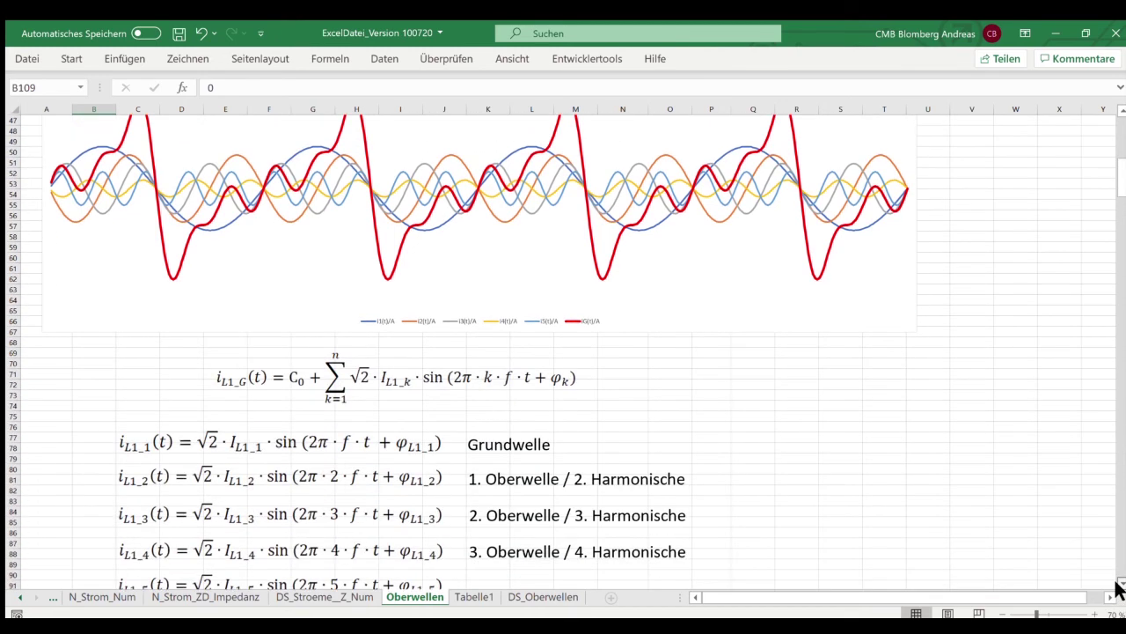
left_click_drag(1118, 588, 1118, 588)
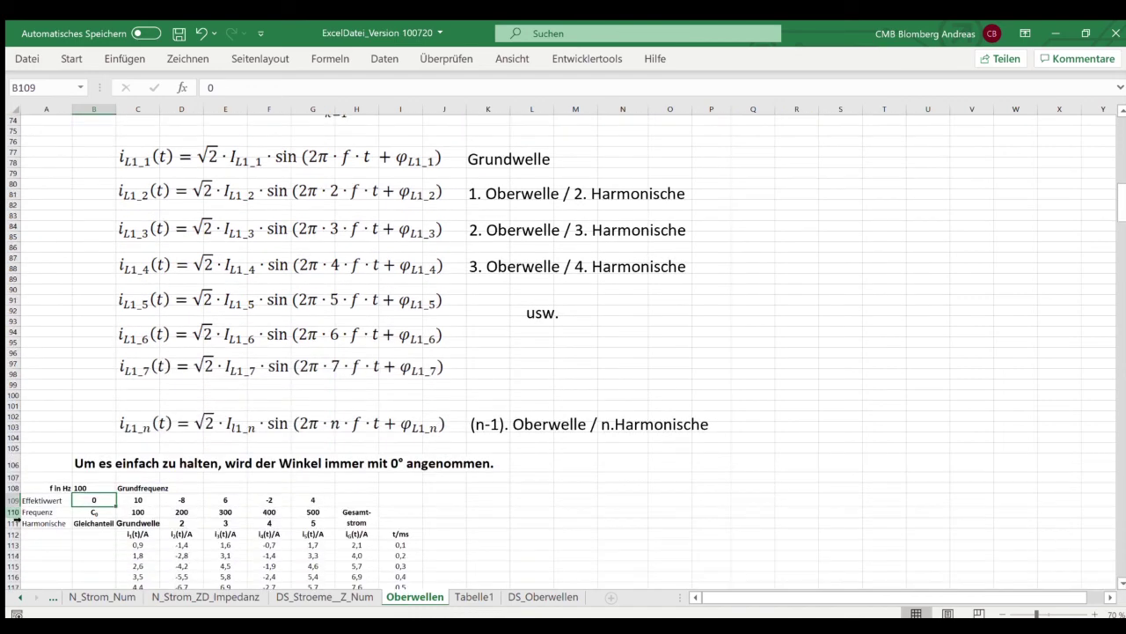
- Test a 10 Hz base frequency in B108 and inspect the resulting current chart
left_click(90, 488)
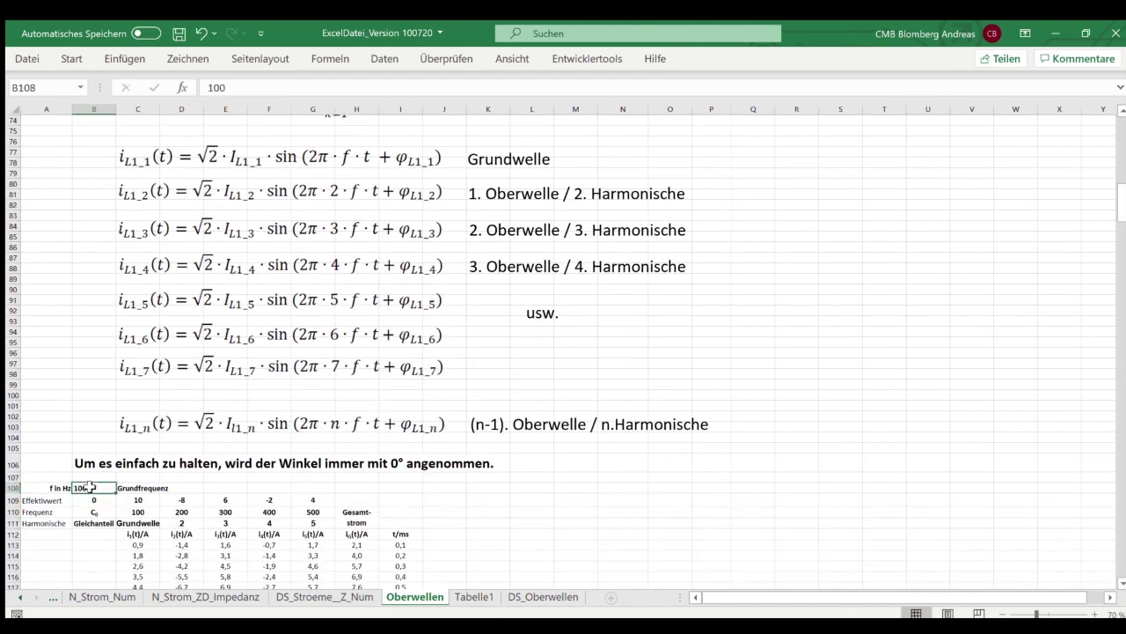
type("10")
key("Return")
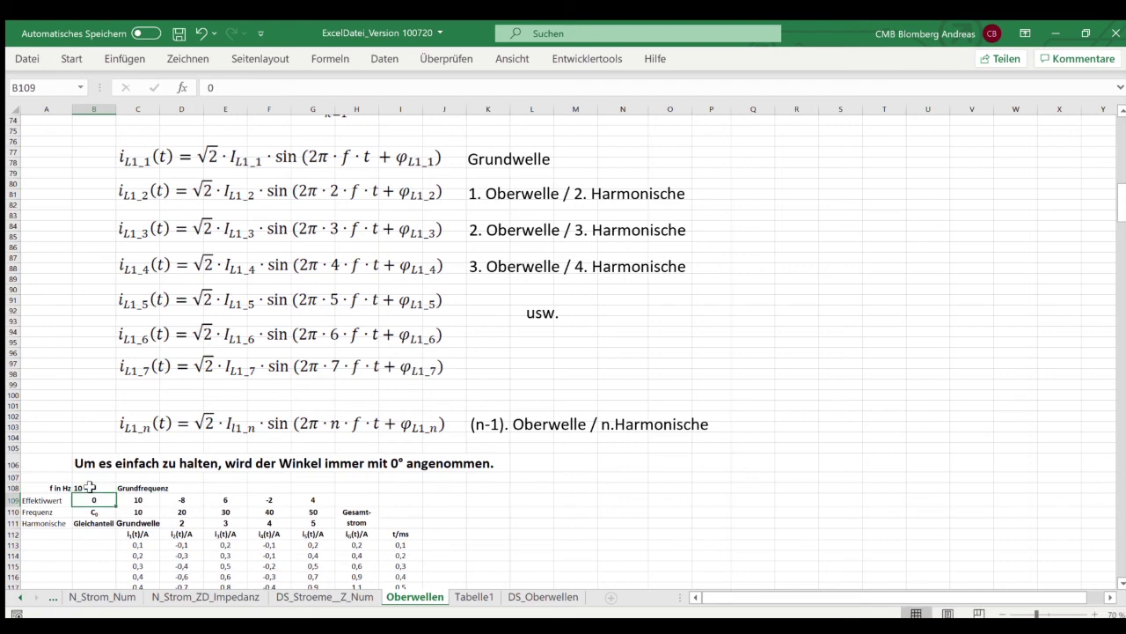
left_click(1121, 146)
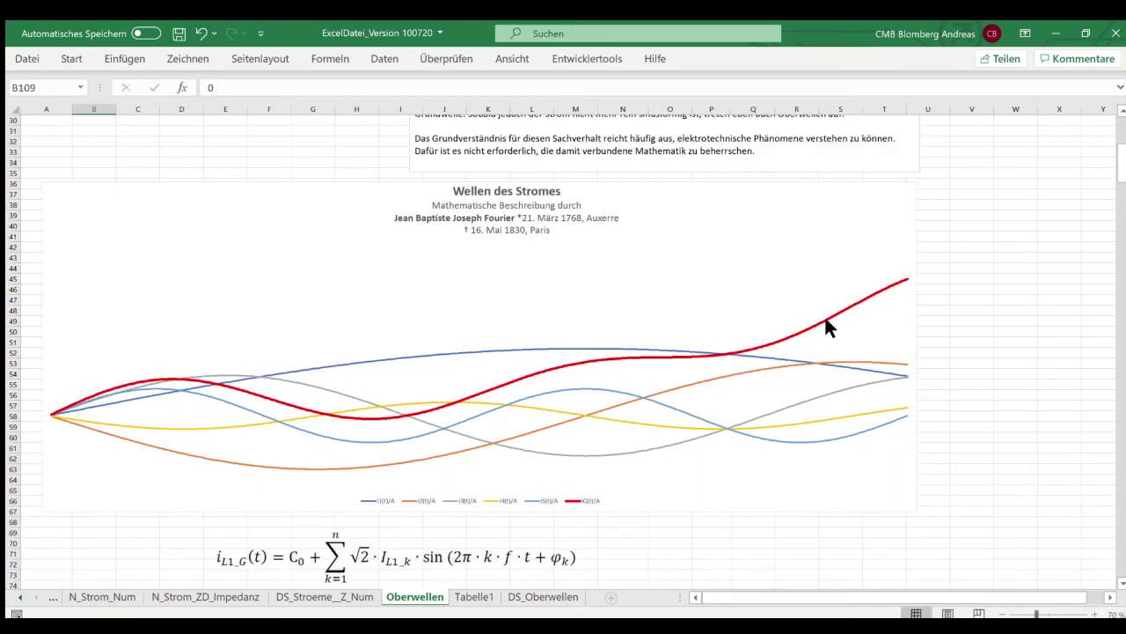
left_click(1121, 347)
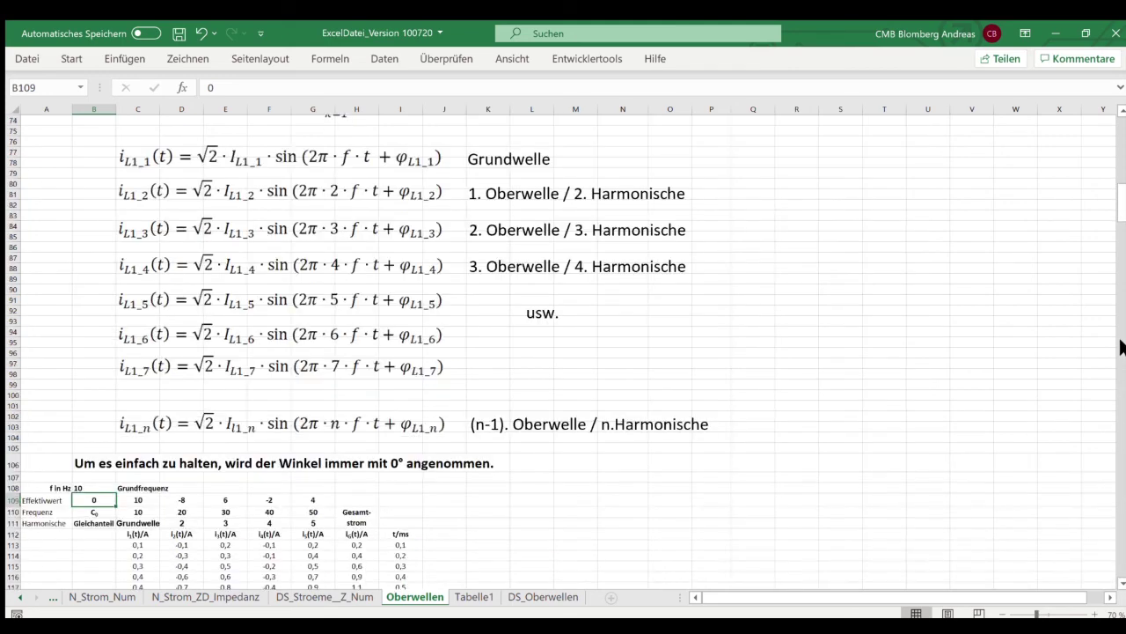
- Restore the base frequency in B108 to 50 Hz, giving harmonics at 50–250 Hz
left_click(141, 512)
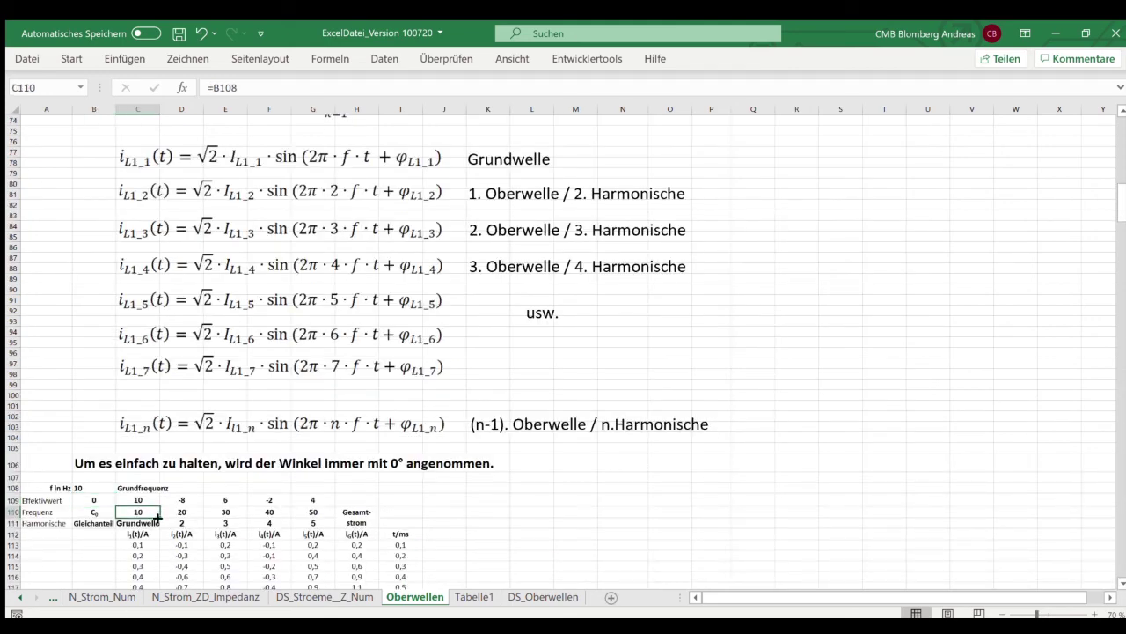
left_click(87, 489)
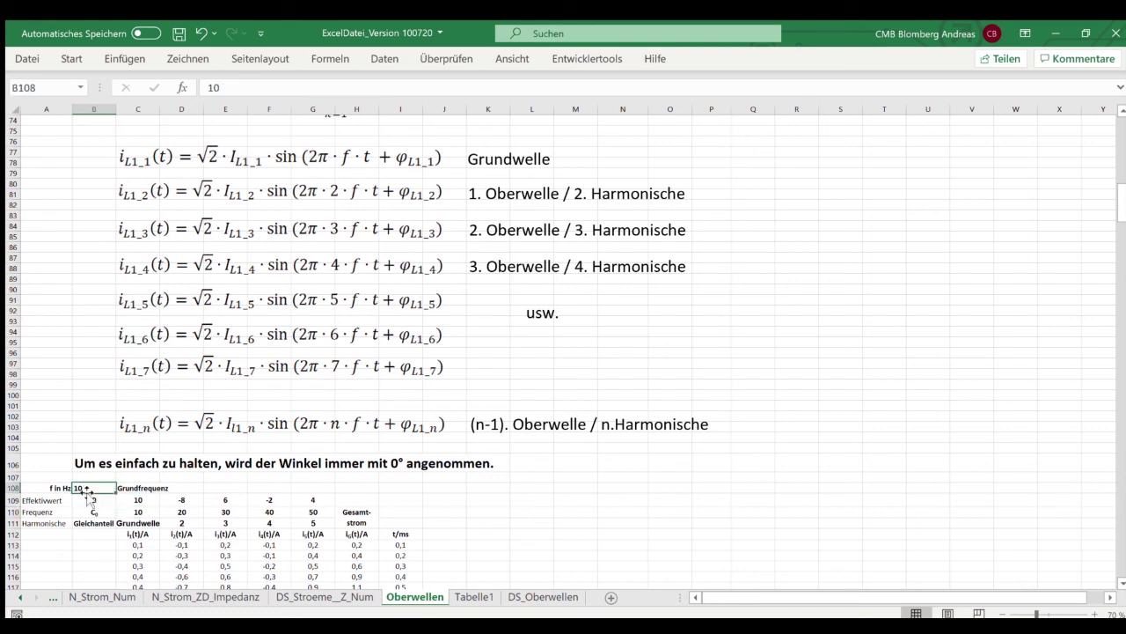
type("5")
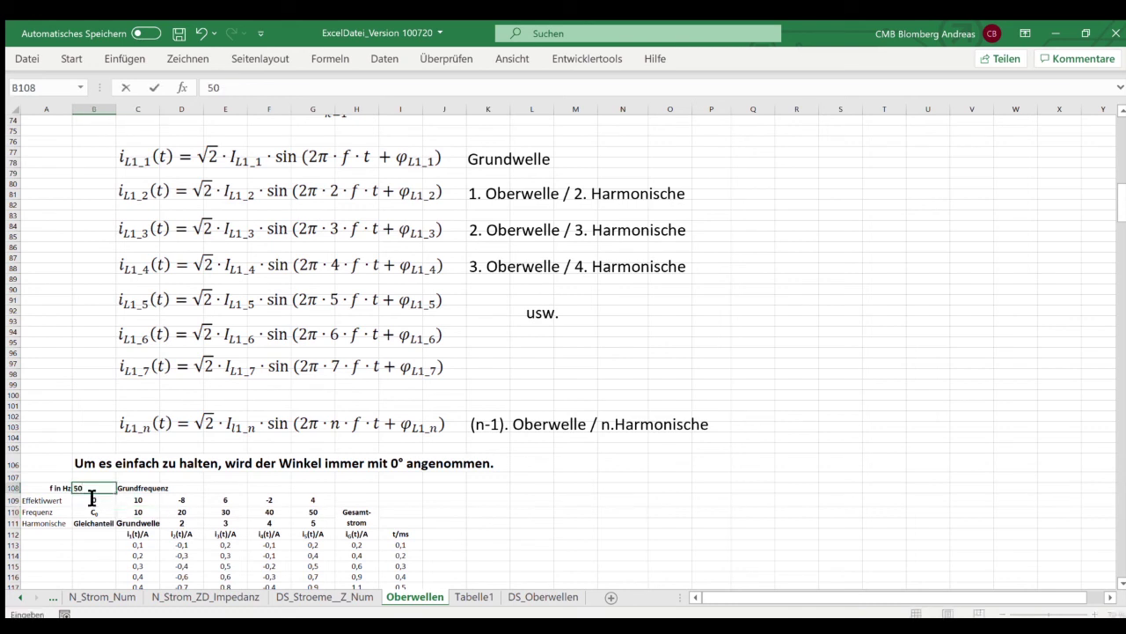
key("Return")
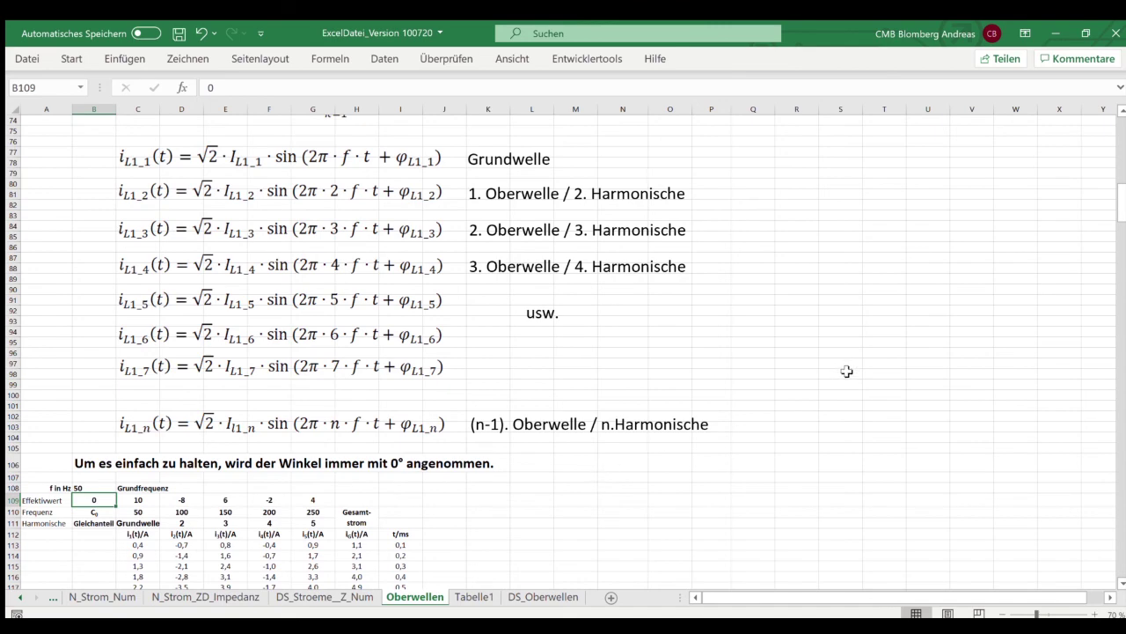
scroll(847, 373, "up", 2)
scroll(848, 373, "up", 4)
scroll(847, 373, "up", 3)
scroll(847, 373, "up", 1)
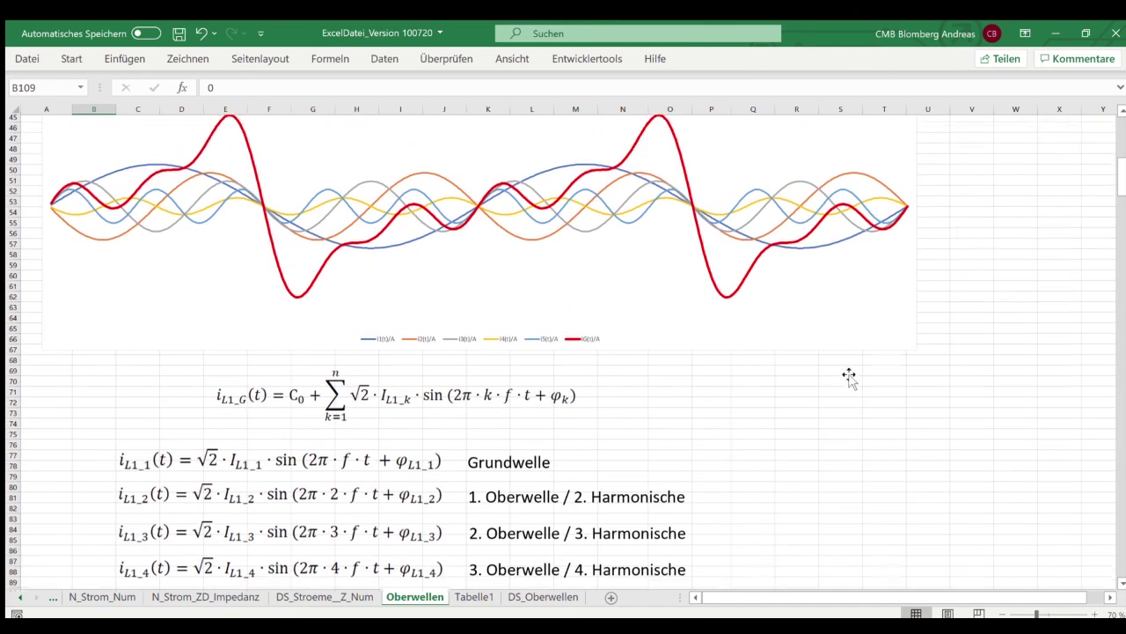
scroll(848, 373, "up", 1)
scroll(847, 373, "up", 1)
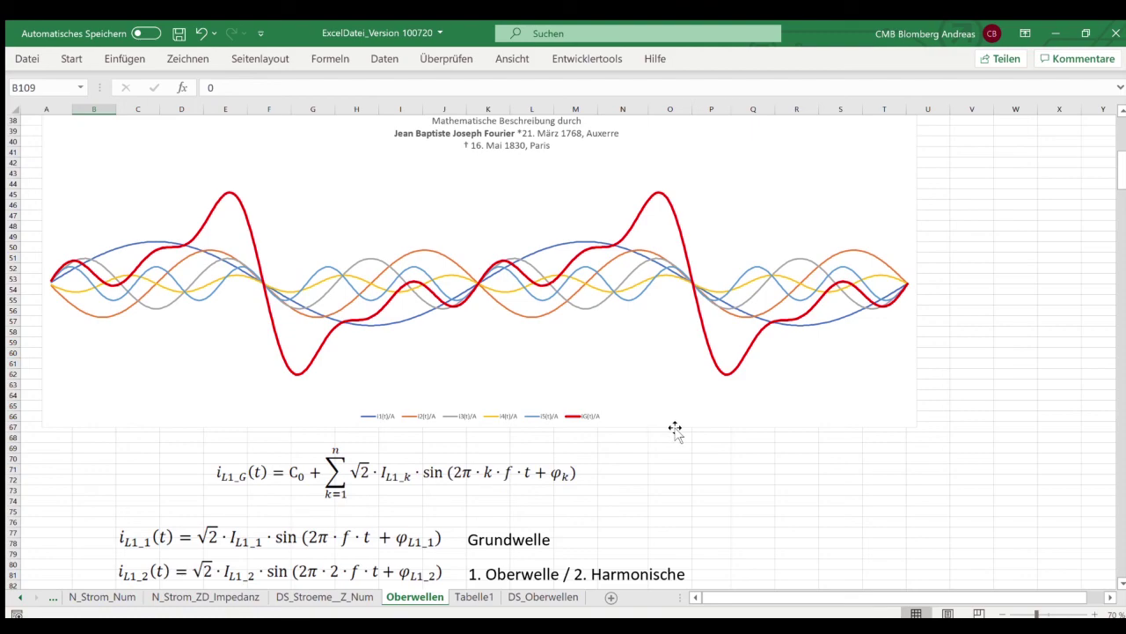
scroll(646, 431, "up", 2)
scroll(639, 433, "up", 5)
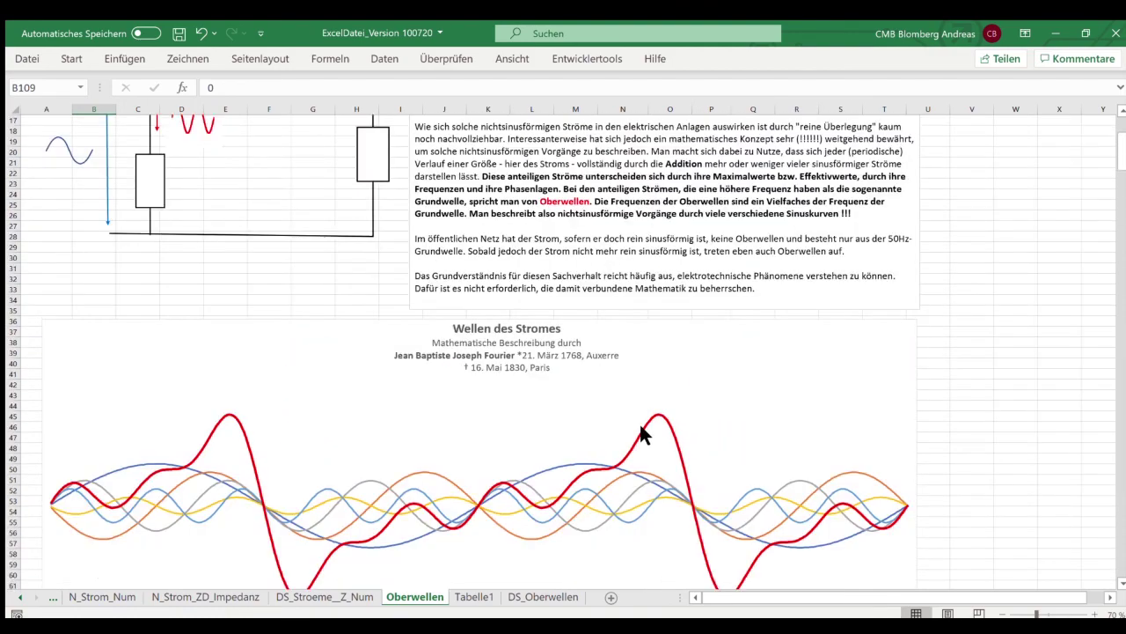
scroll(639, 431, "up", 5)
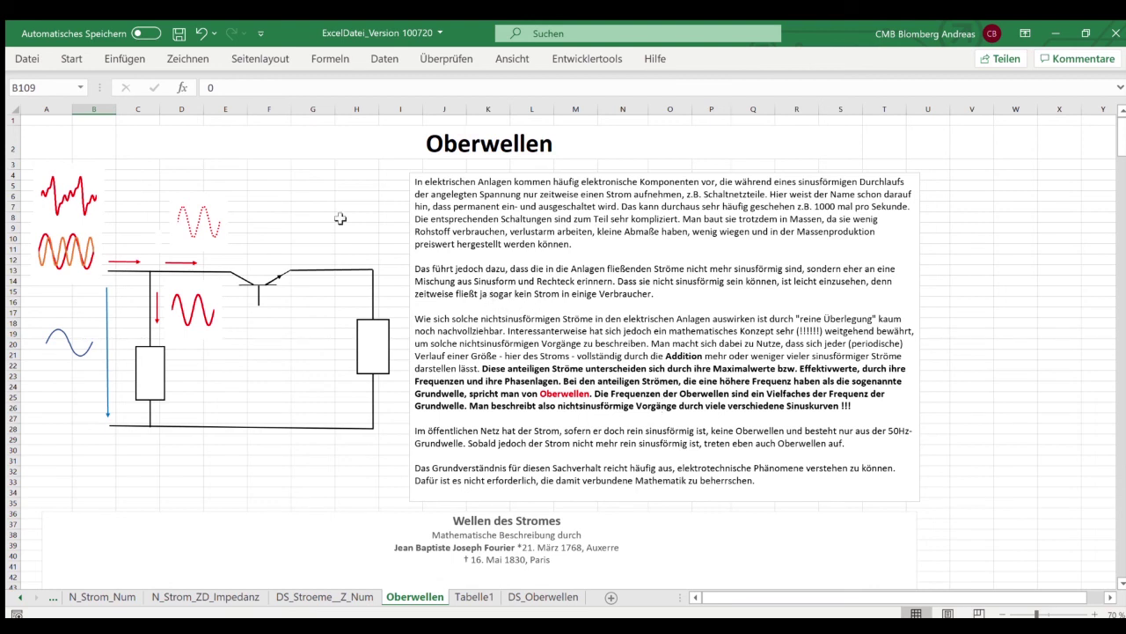
left_click(181, 168)
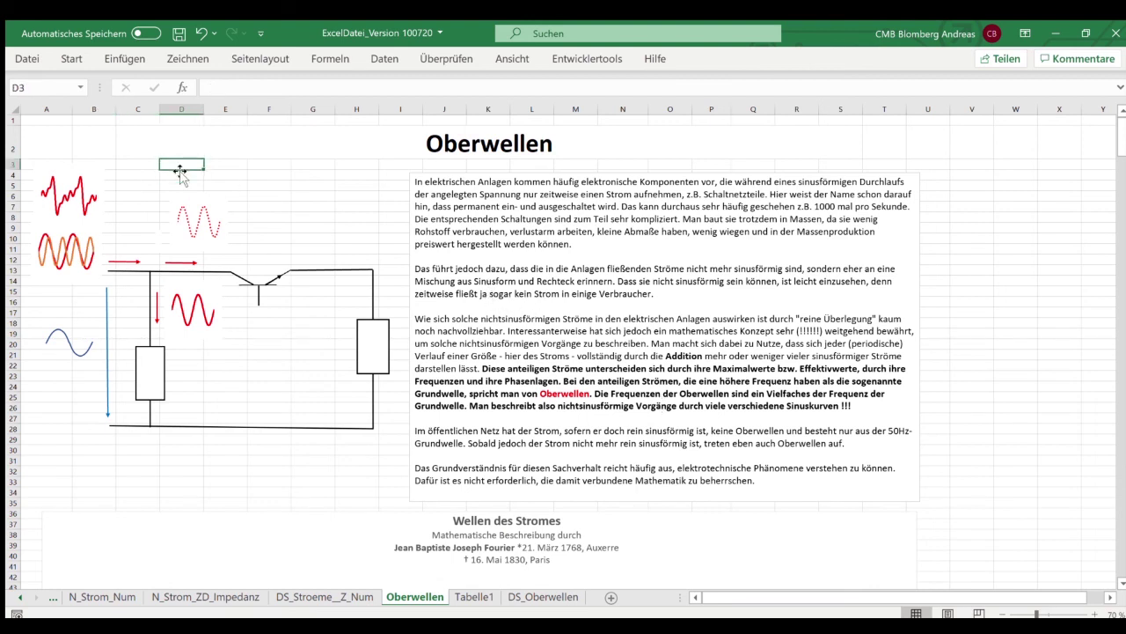